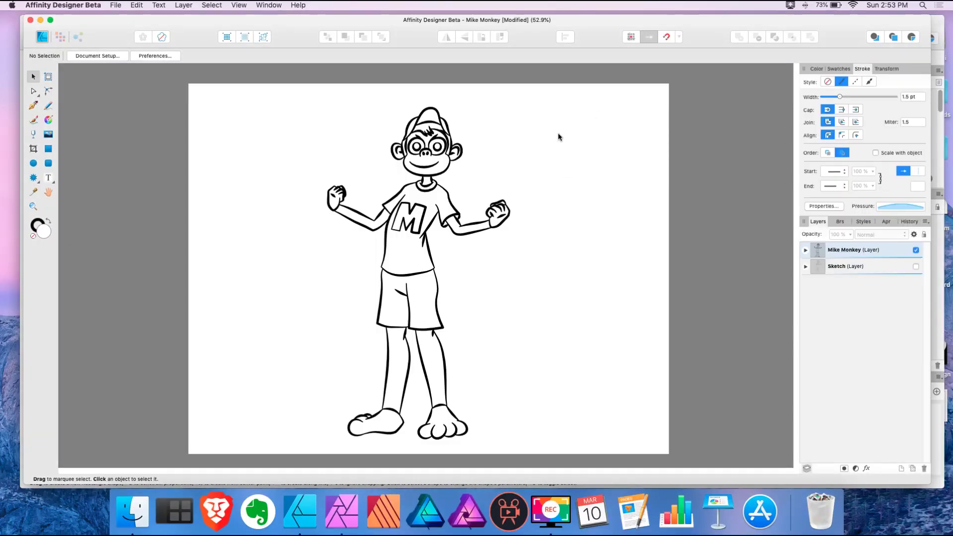
click(435, 211)
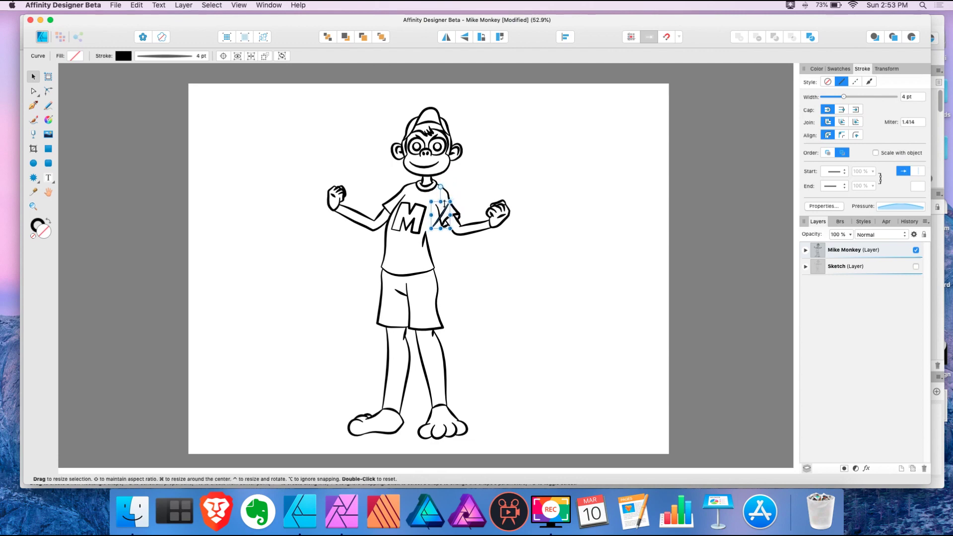
key(super+z)
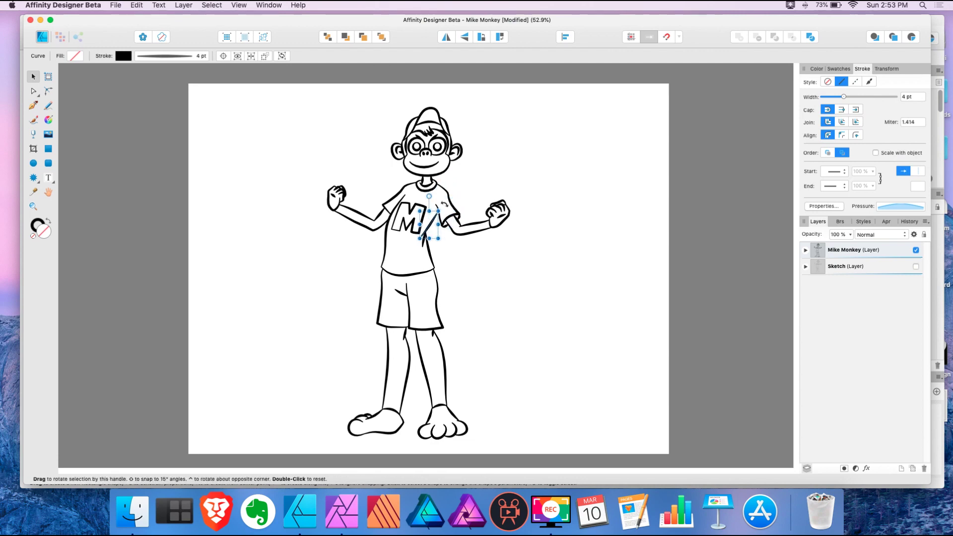
key(n)
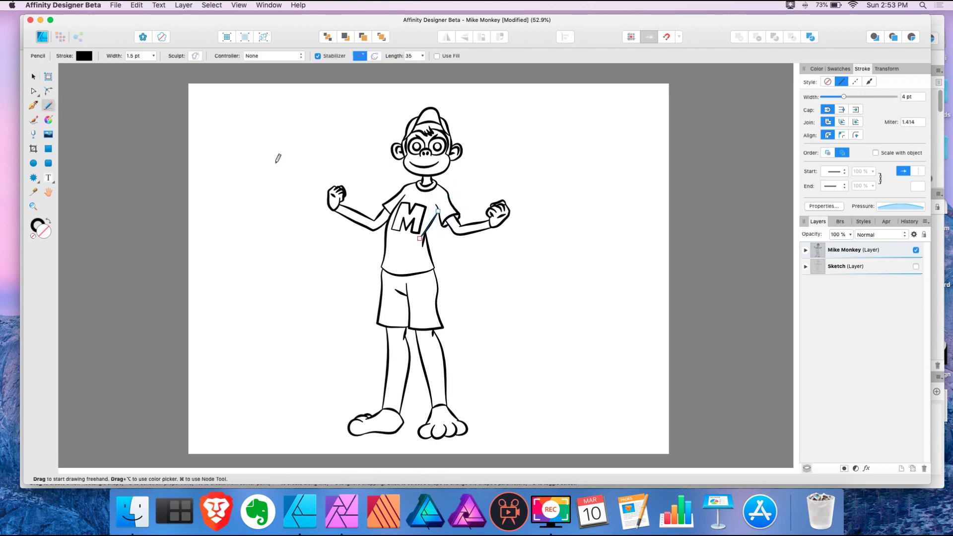
mouse_move(278, 158)
mouse_down()
mouse_move(260, 193)
mouse_move(273, 229)
mouse_up()
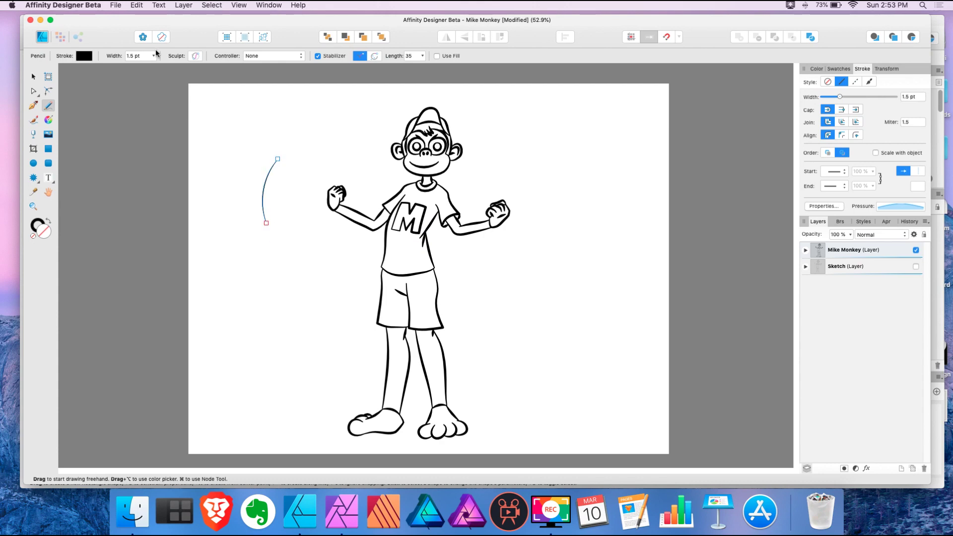
drag(154, 56, 165, 77)
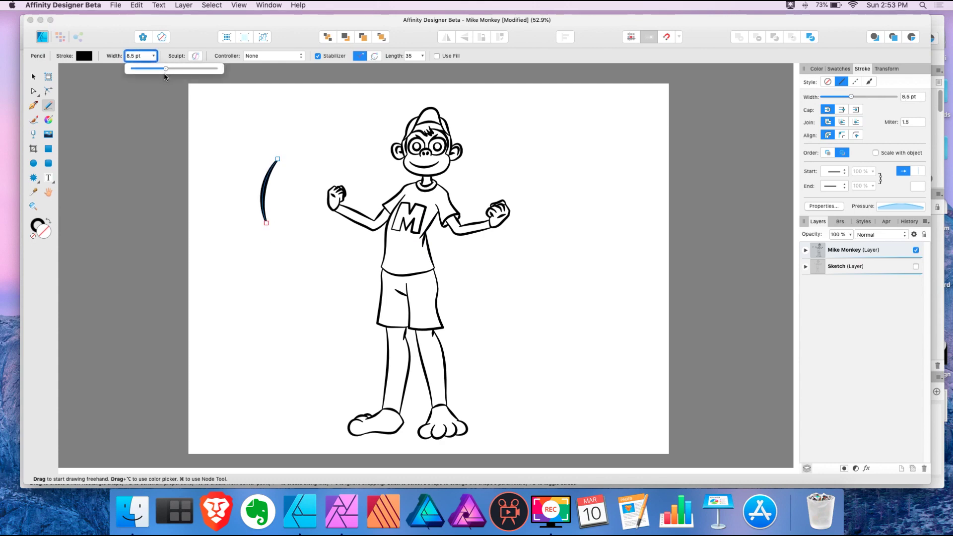
mouse_move(266, 222)
mouse_down()
mouse_move(260, 273)
mouse_move(272, 286)
mouse_up()
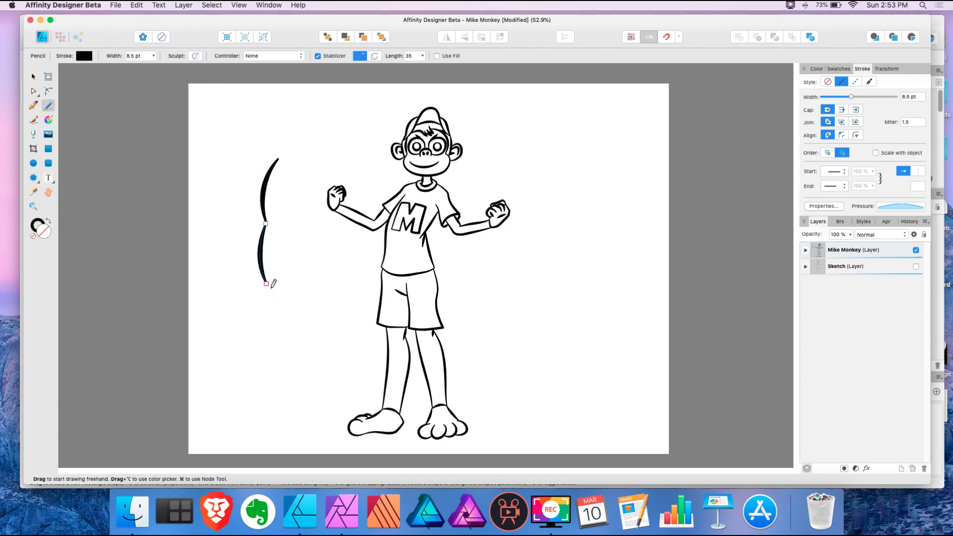
click(36, 75)
mouse_move(216, 141)
mouse_down()
mouse_move(274, 303)
mouse_move(317, 309)
mouse_move(319, 290)
mouse_up()
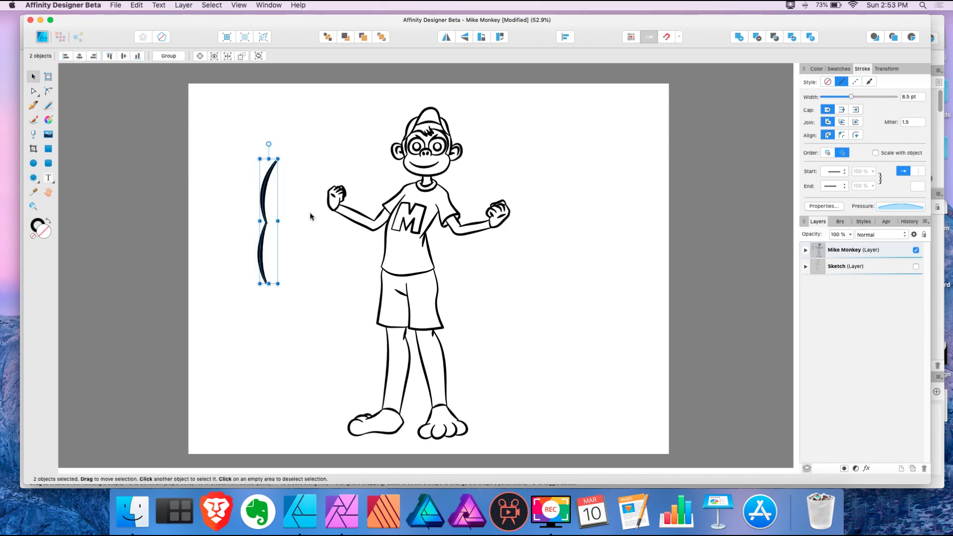
click(33, 90)
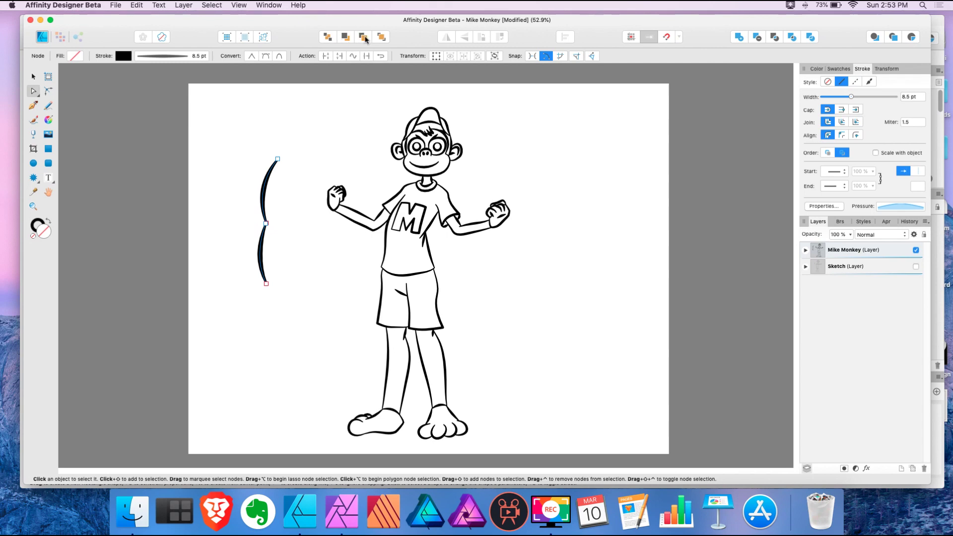
click(367, 56)
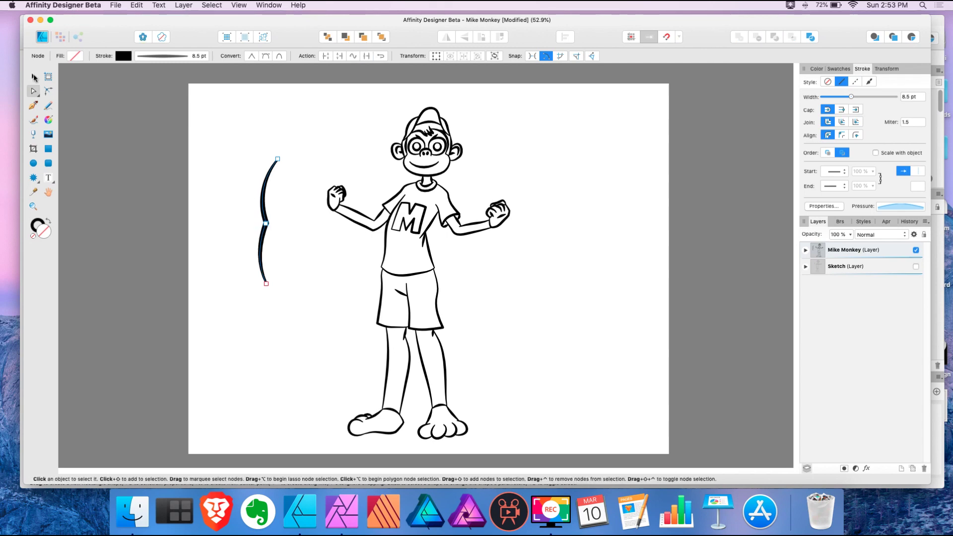
click(35, 77)
key(Delete)
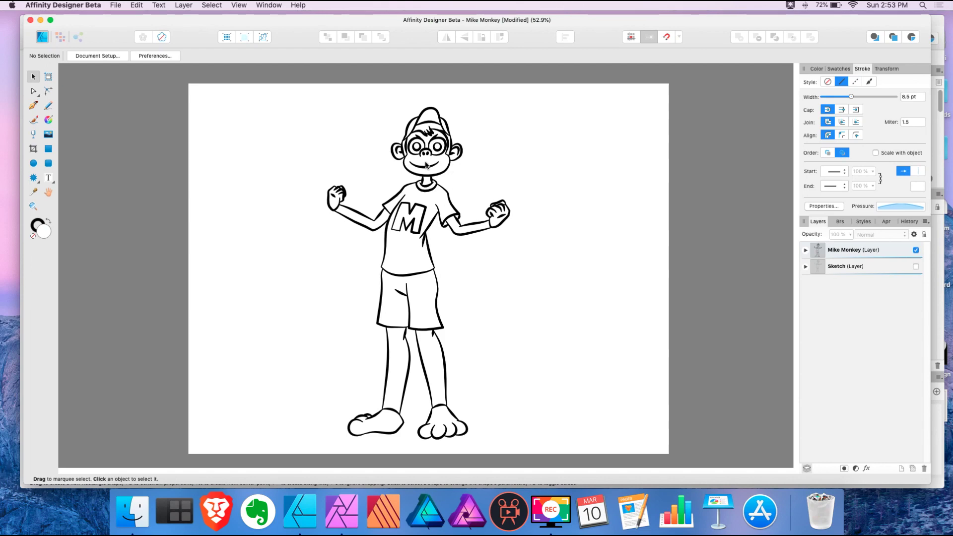
key(ctrl+z)
Step: Inside Mike Monkey, duplicate the Line Art layer and hide the top copy
click(805, 250)
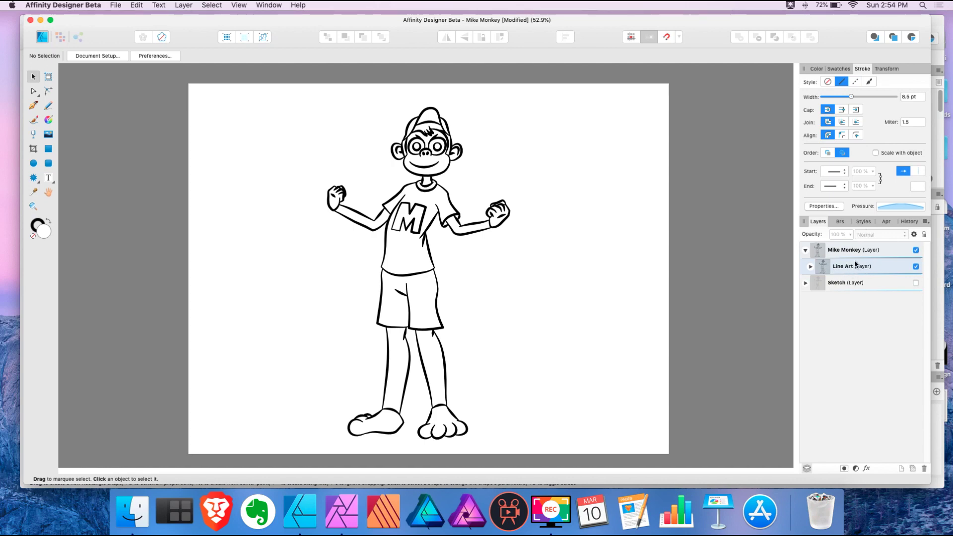
click(858, 265)
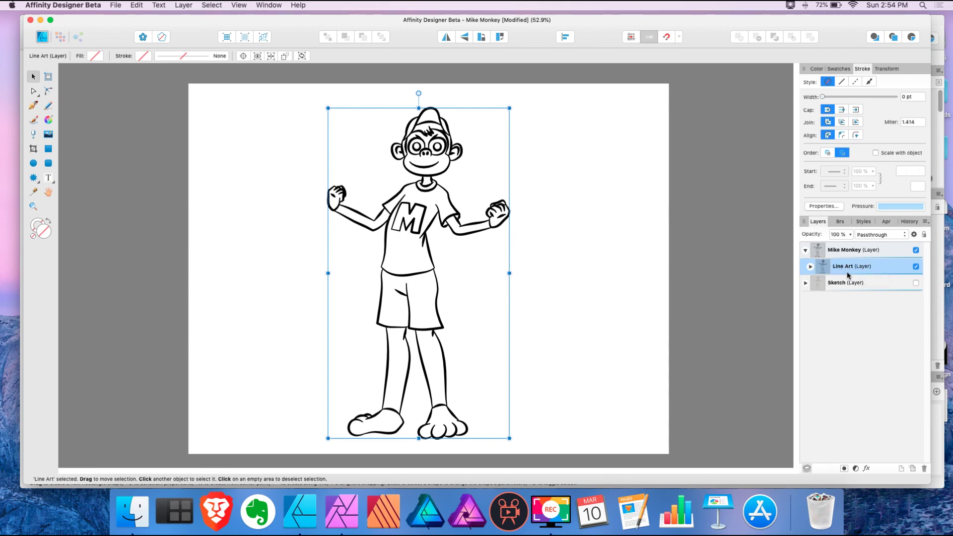
drag(846, 271, 900, 465)
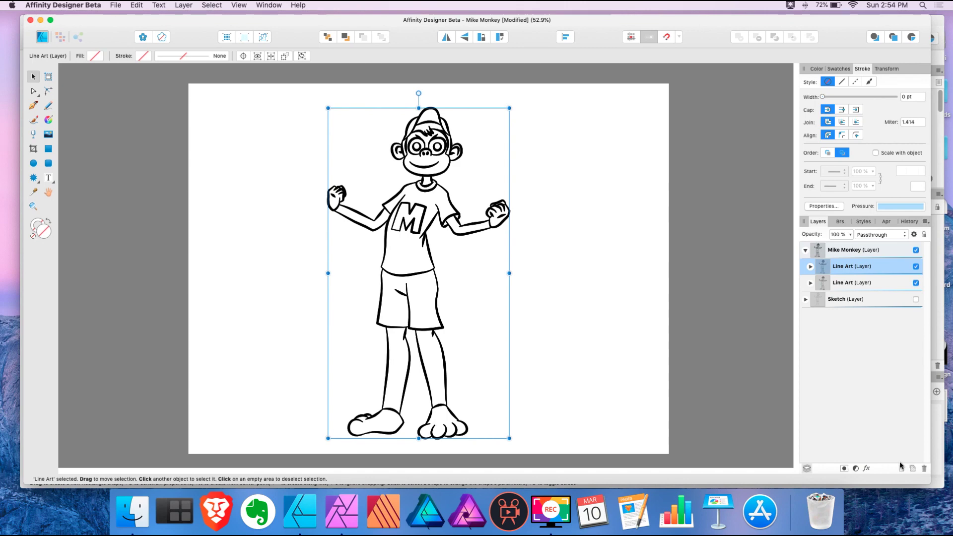
click(916, 266)
Step: Rename the lower copy 'Reference' and thin its strokes to fine lines
click(867, 282)
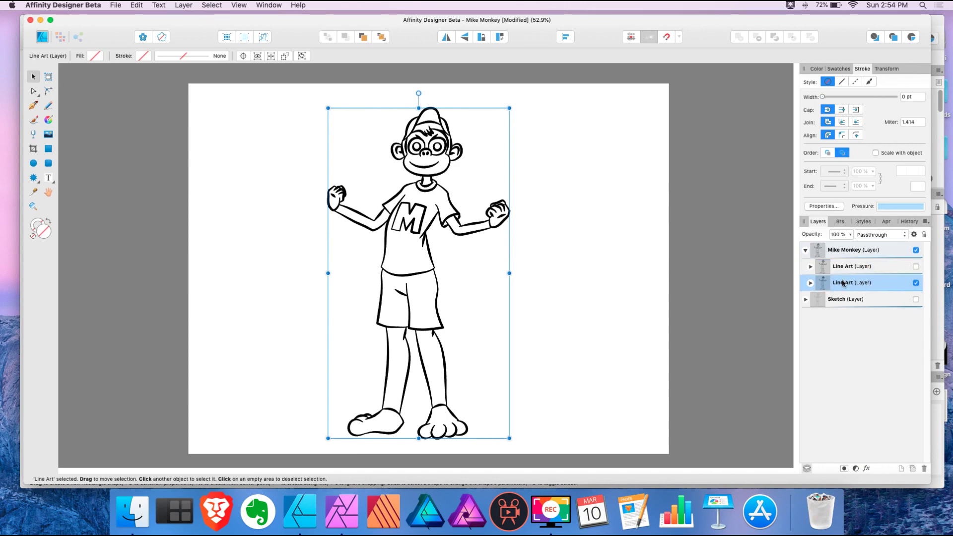
double_click(853, 282)
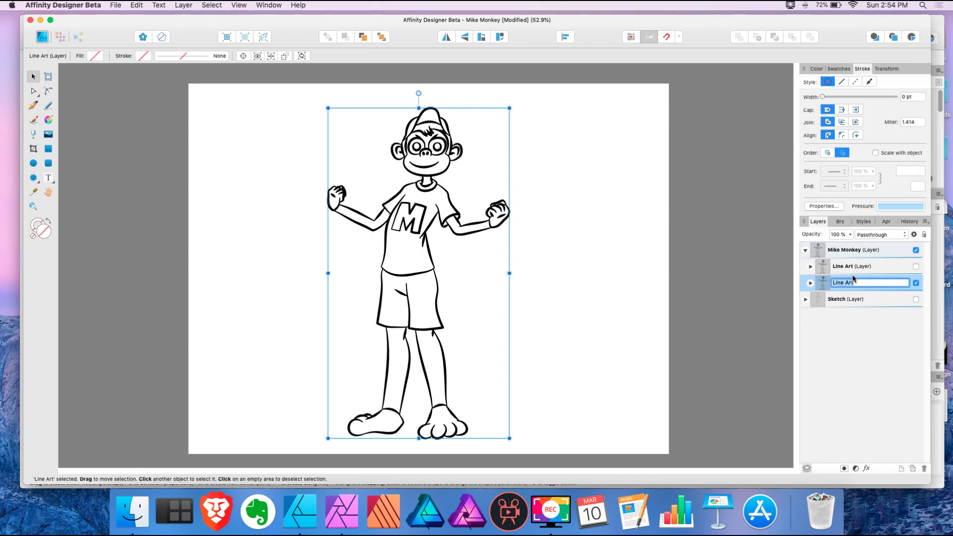
text(Reference)
key(Return)
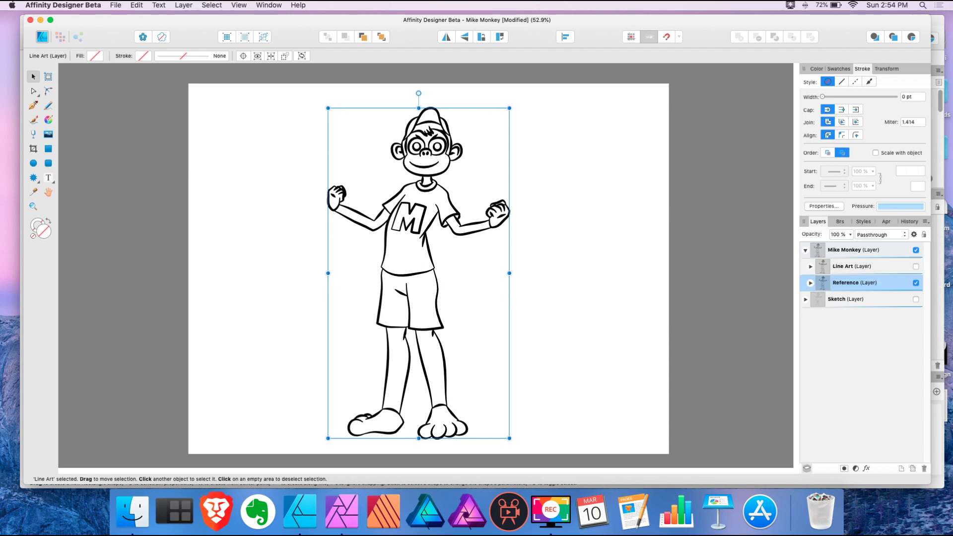
drag(823, 97, 834, 97)
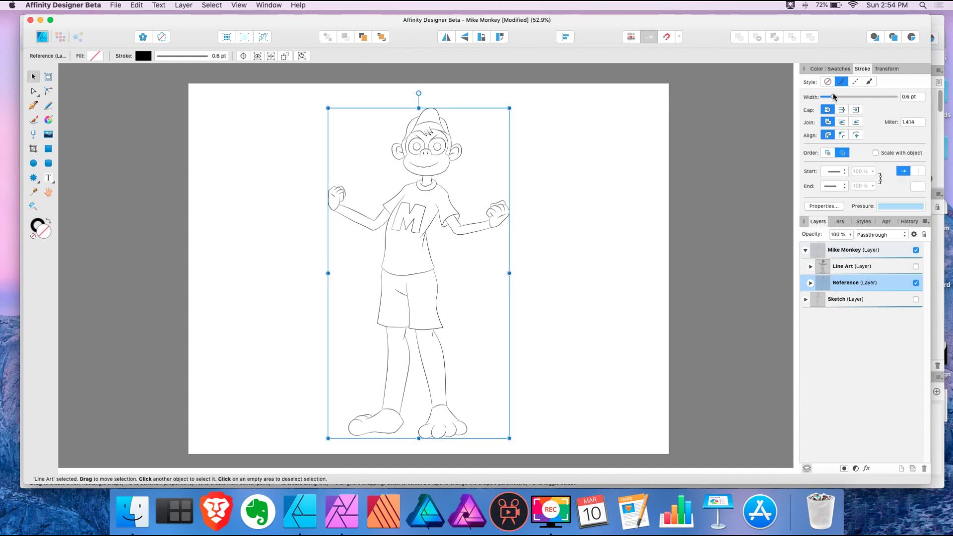
Step: Add empty layers above Reference so that Layer1–Layer5 exist
click(916, 266)
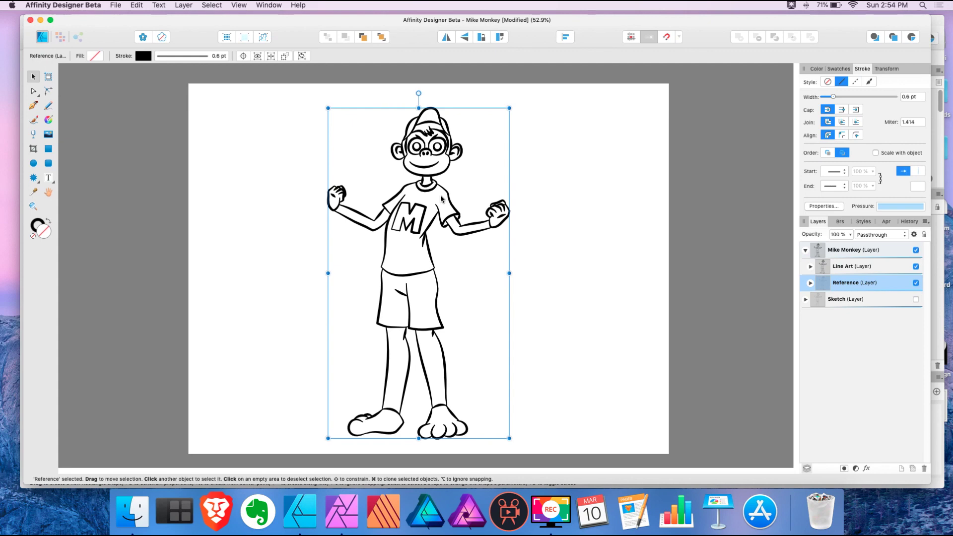
click(916, 266)
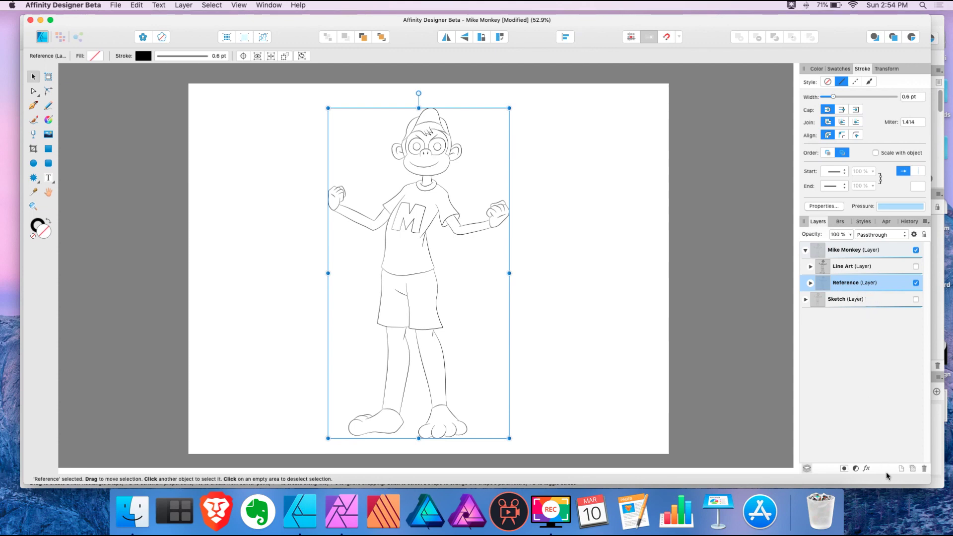
click(901, 469)
click(902, 469)
click(902, 469)
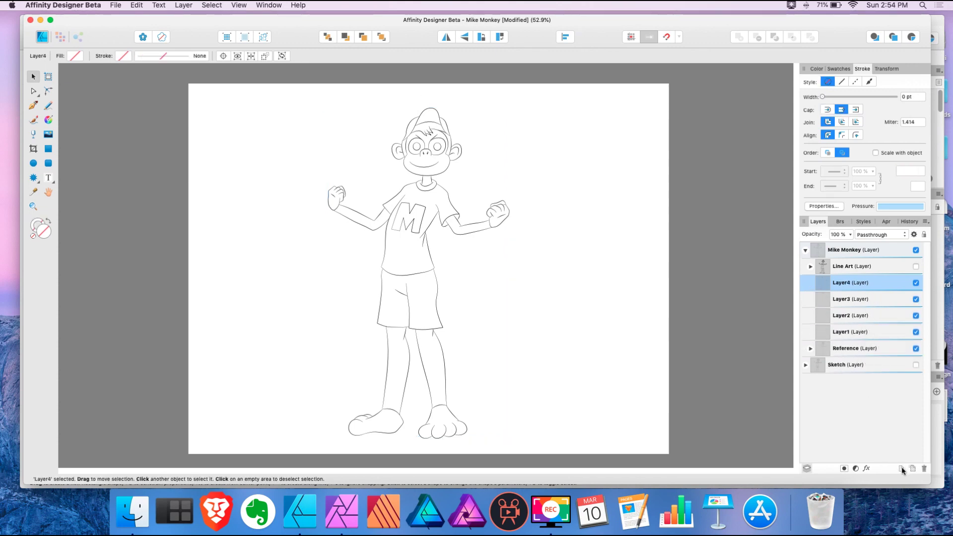
click(902, 469)
click(902, 469)
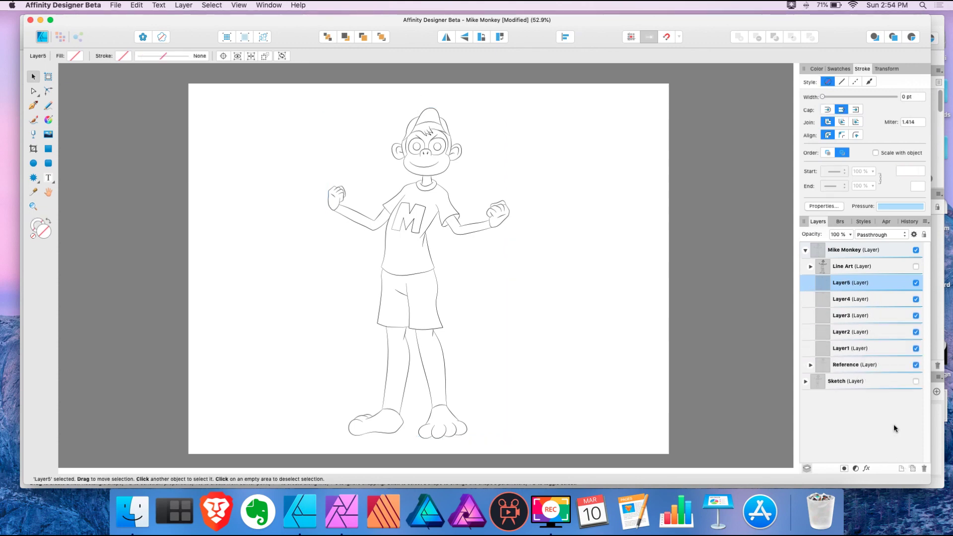
Step: Show Line Art again and open the document in Affinity Photo
click(915, 267)
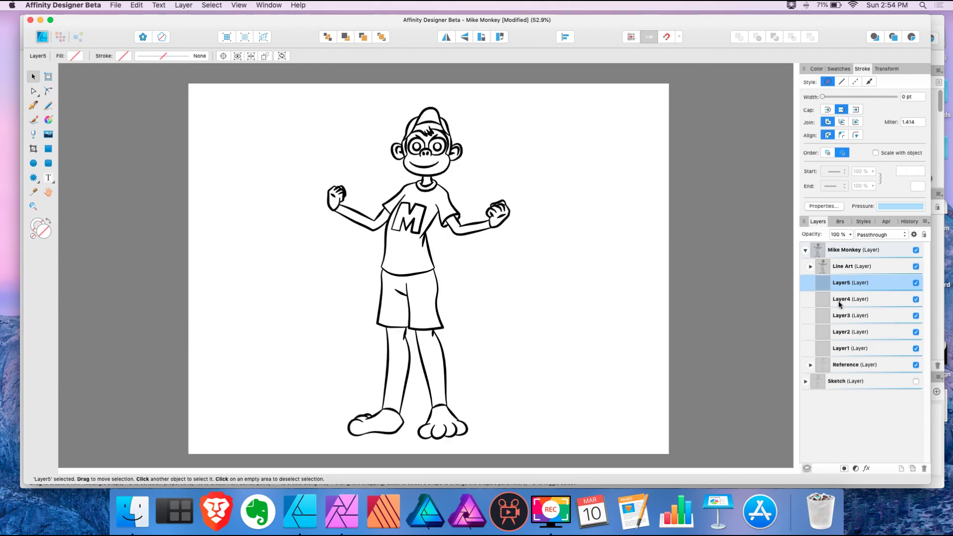
click(118, 6)
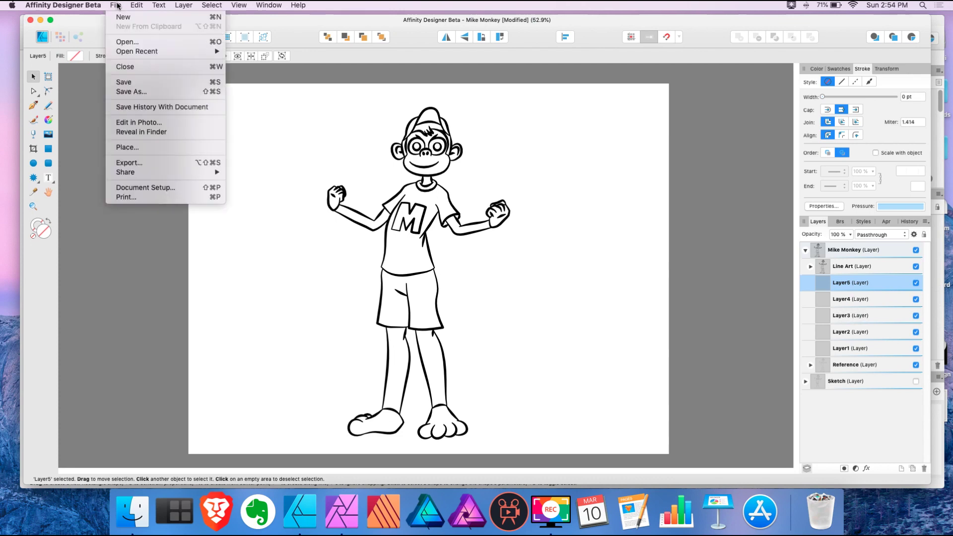
click(159, 122)
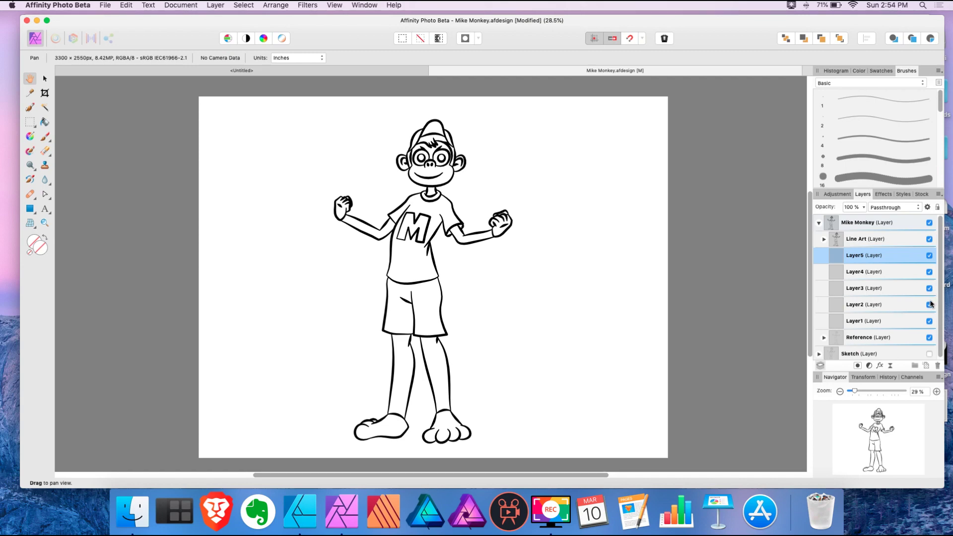
Step: Select the Reference layer, keeping its name, and choose the Flood Select Tool
scroll(942, 303, down, 1)
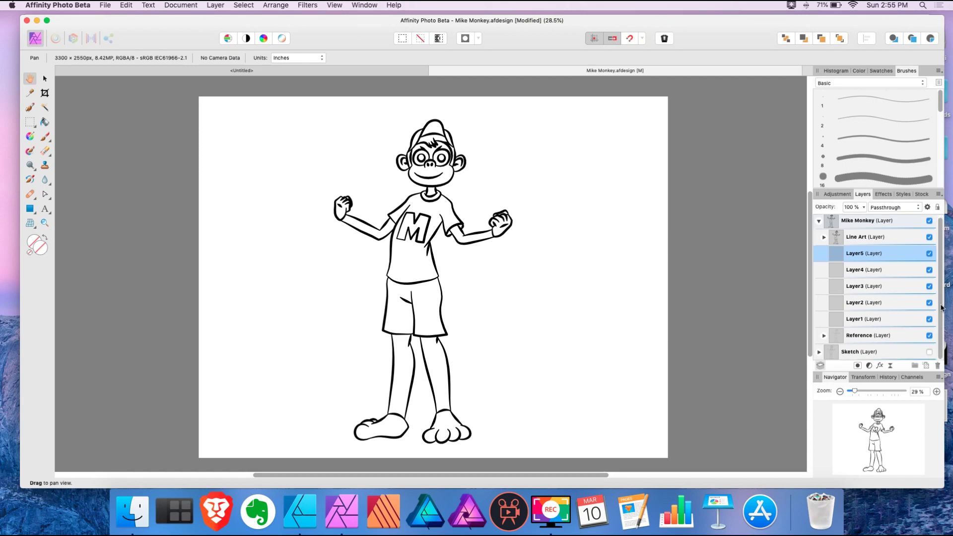
click(861, 334)
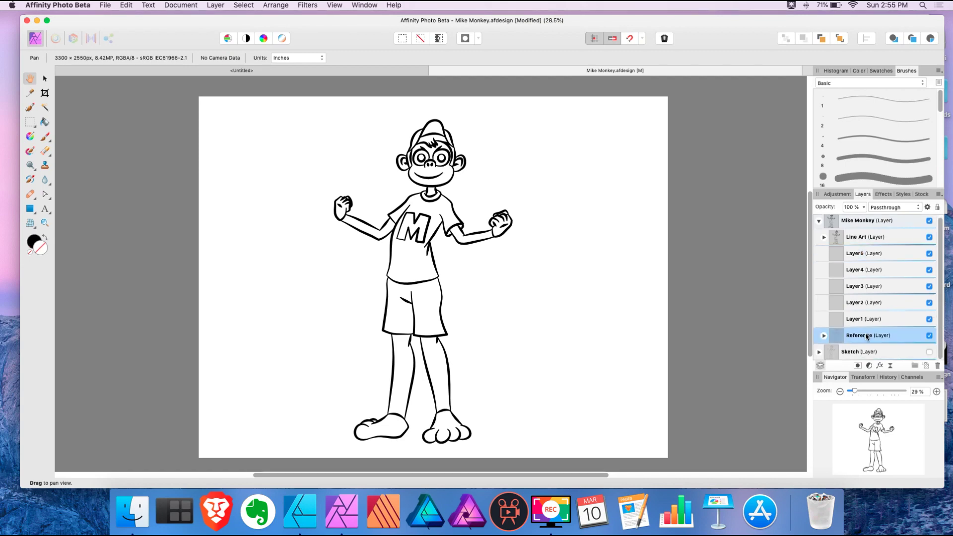
click(44, 107)
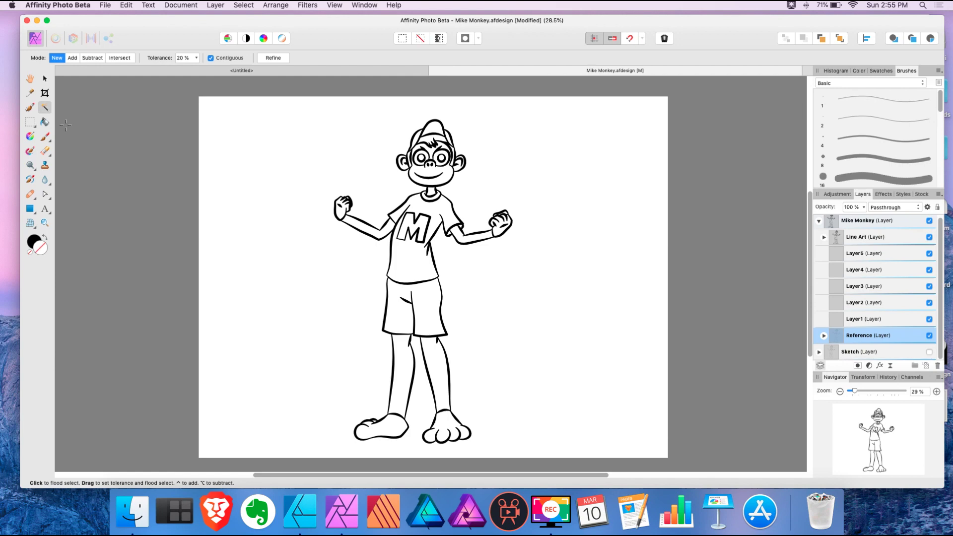
double_click(882, 335)
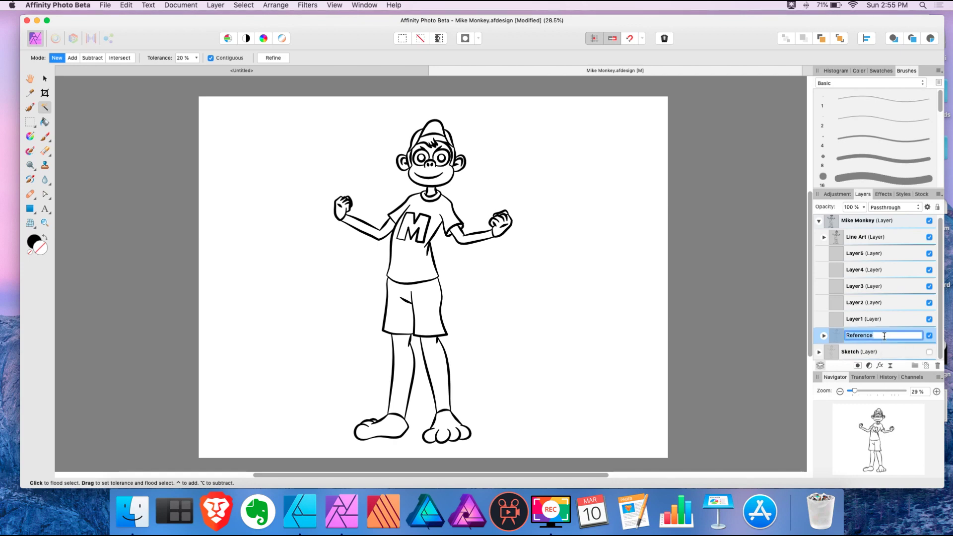
click(883, 308)
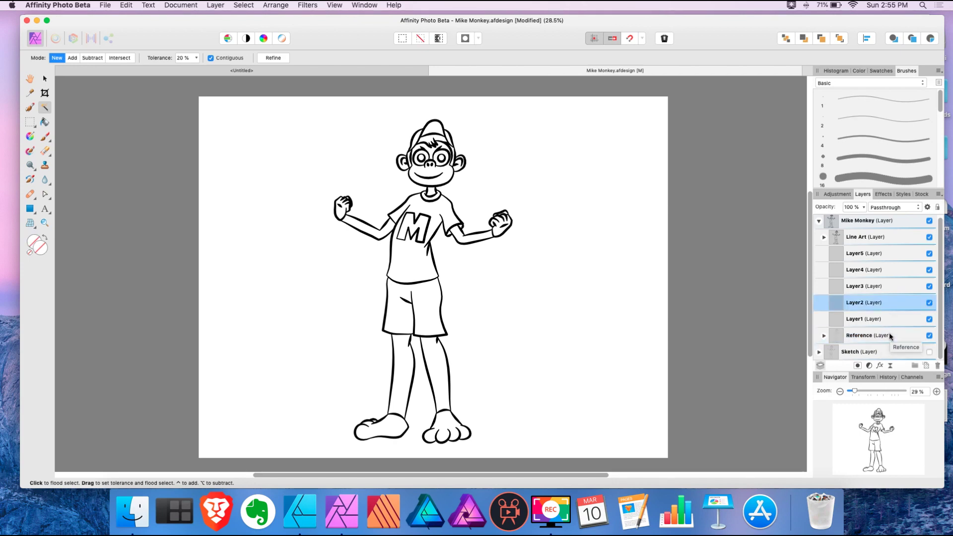
Step: Rasterize the Reference layer into a pixel layer and select Layer5
right_click(889, 336)
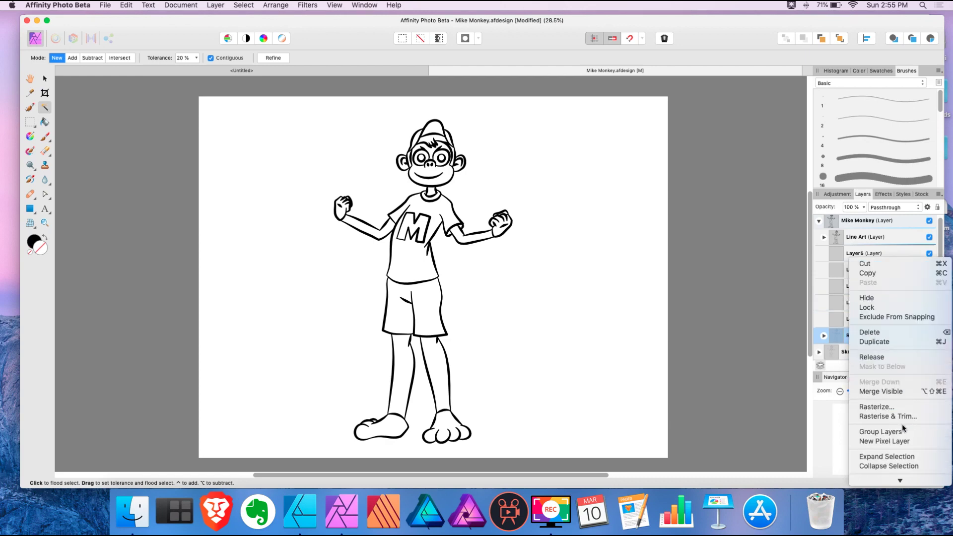
click(904, 405)
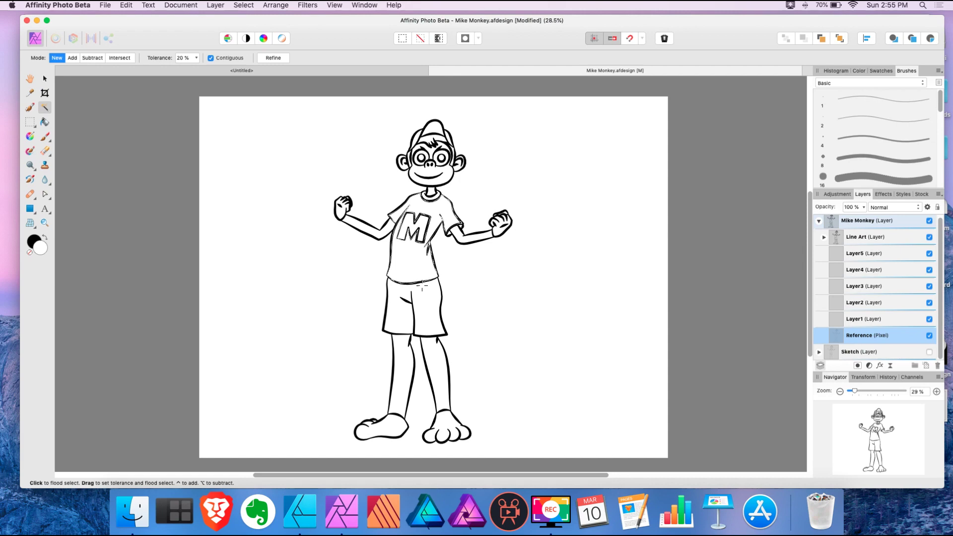
scroll(422, 285, up, 15)
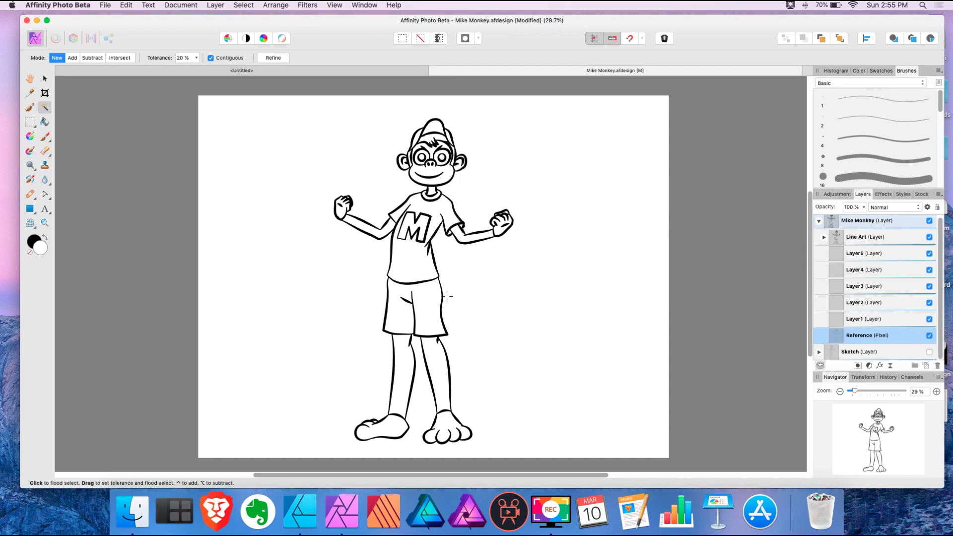
scroll(424, 158, down, 10)
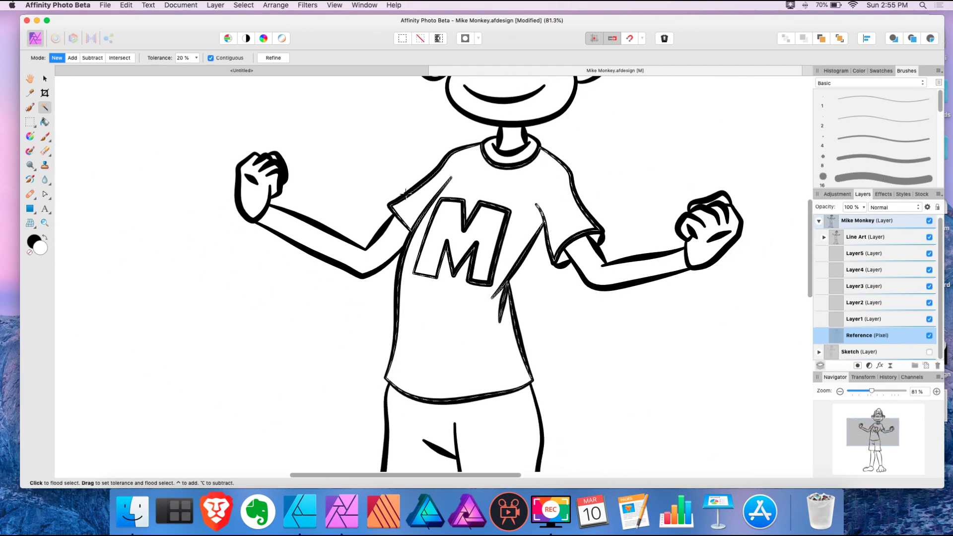
click(868, 254)
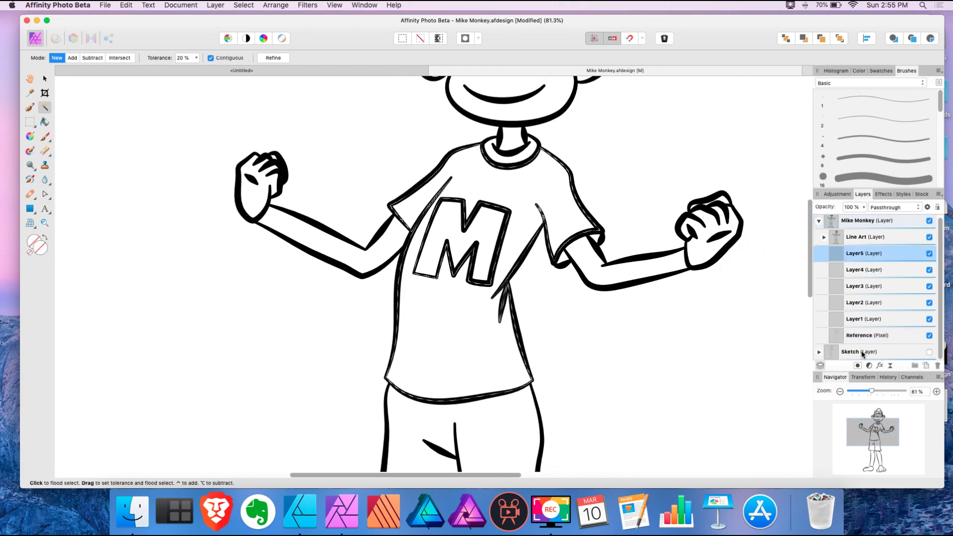
Step: Add a mask to Layer5 and draw a red-filled rectangle covering the whole shirt
click(858, 366)
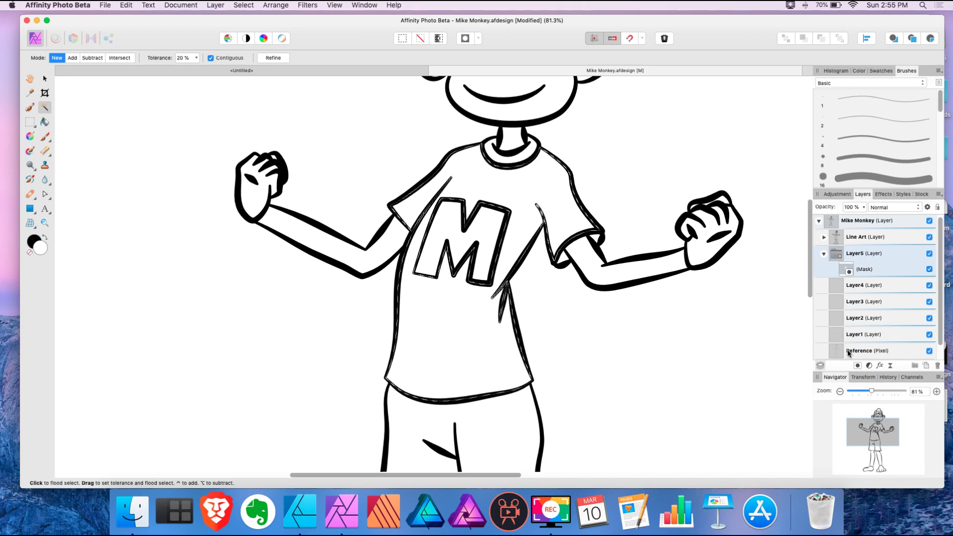
click(31, 209)
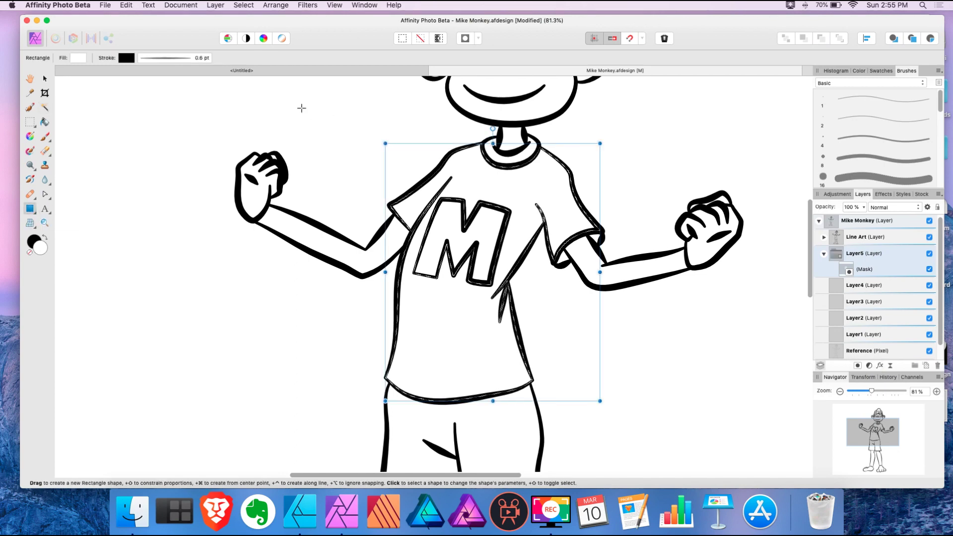
drag(303, 99, 639, 403)
click(78, 58)
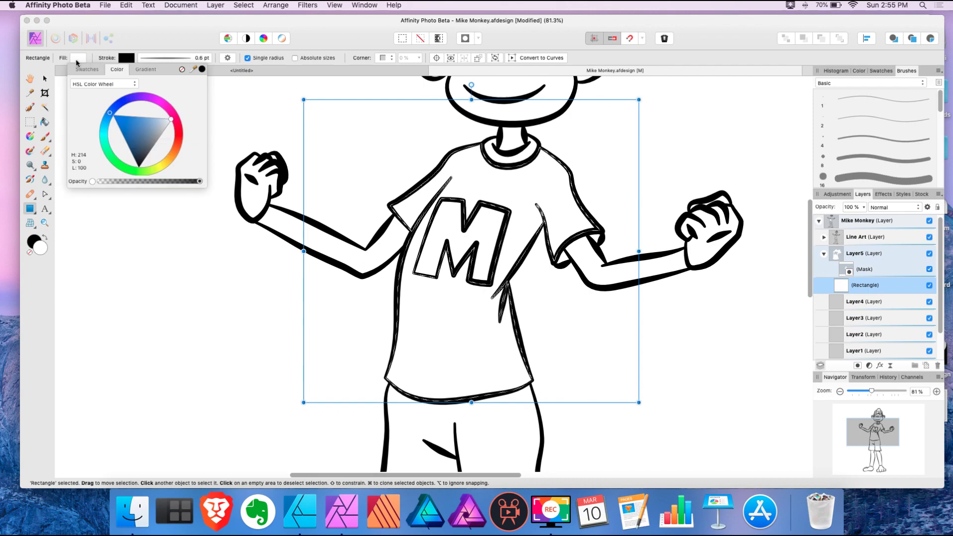
click(176, 124)
click(181, 123)
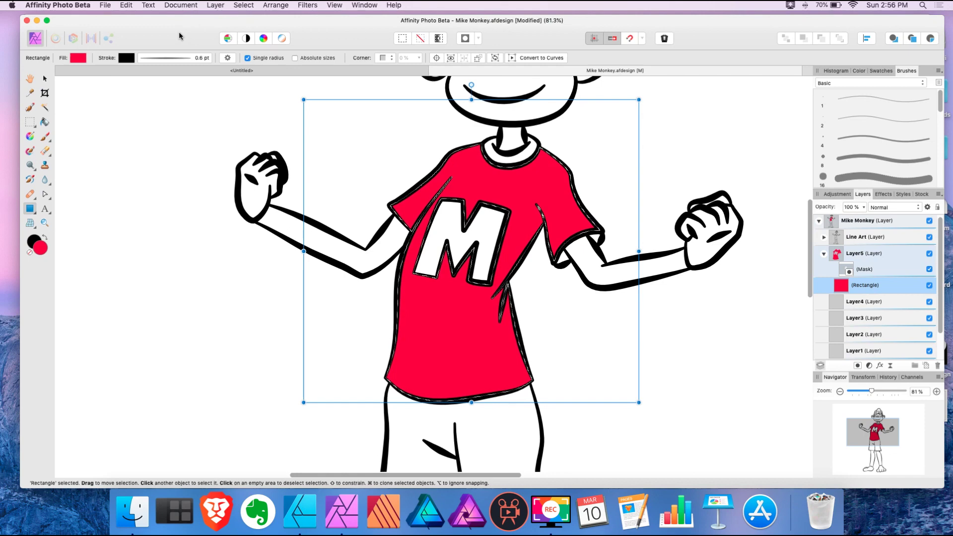
Step: Give the shirt rectangle a linear red-to-dark-red gradient, then deselect it
scroll(433, 80, down, 4)
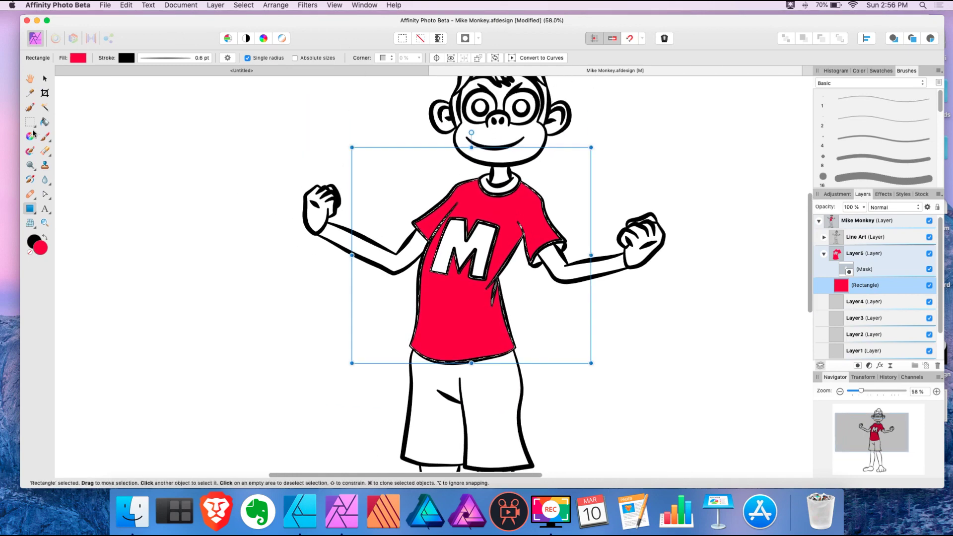
key(g)
mouse_move(475, 266)
mouse_down()
mouse_move(524, 287)
mouse_move(526, 277)
mouse_move(512, 280)
mouse_up()
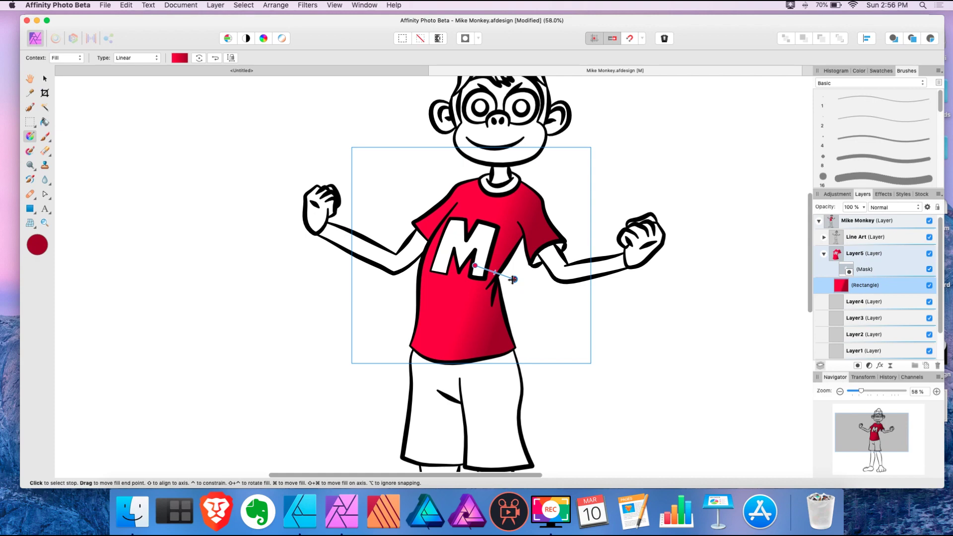
click(823, 254)
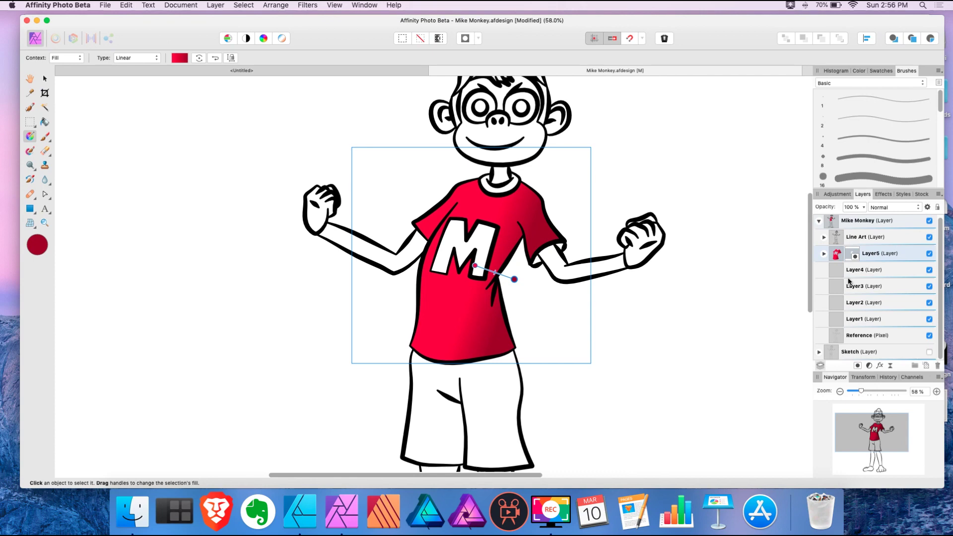
key(v)
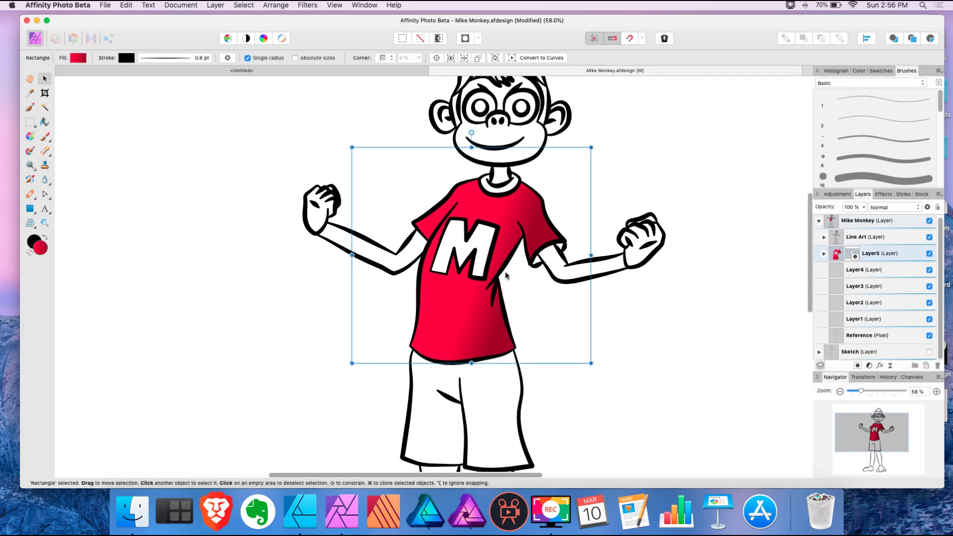
click(660, 146)
mouse_move(471, 305)
mouse_down()
mouse_move(489, 340)
mouse_move(468, 336)
mouse_move(493, 337)
mouse_move(484, 341)
mouse_move(489, 318)
mouse_move(472, 287)
mouse_up()
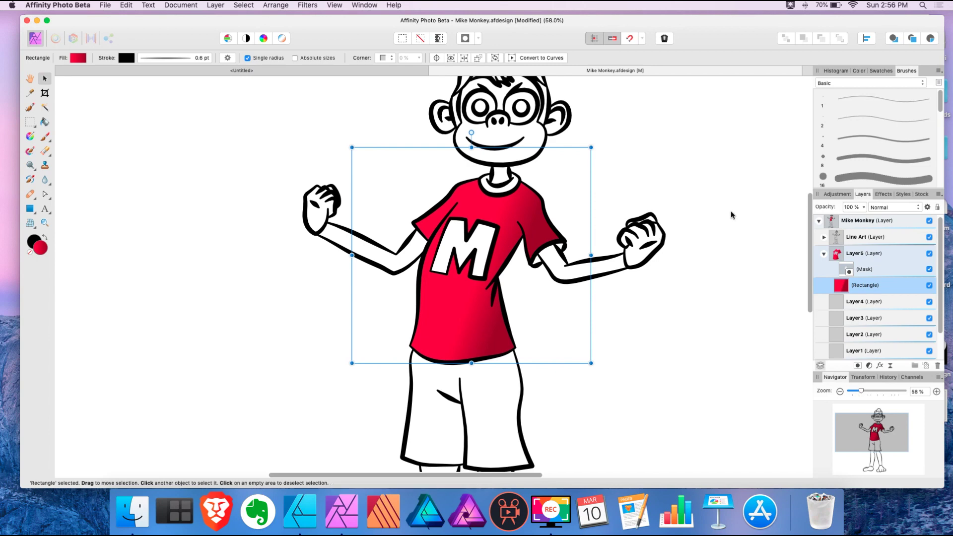
click(824, 253)
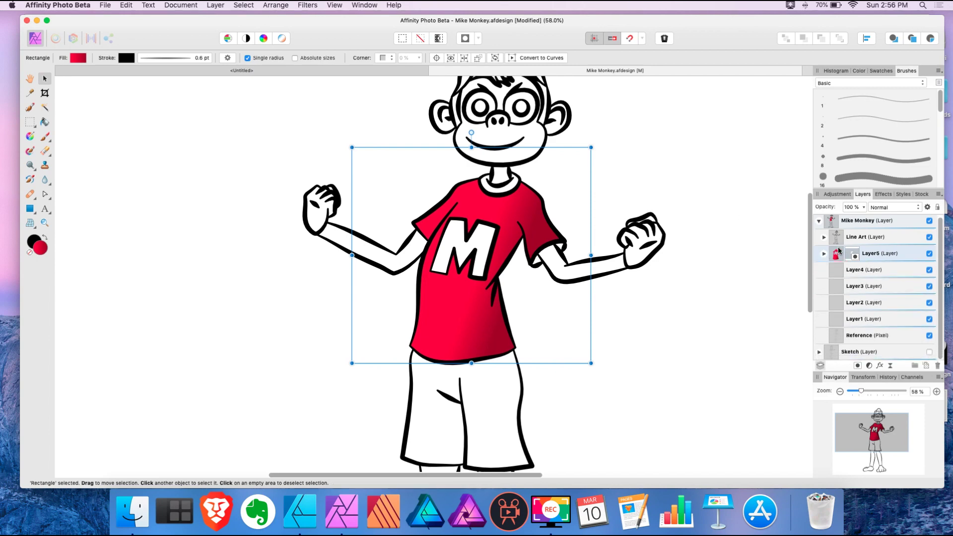
click(688, 150)
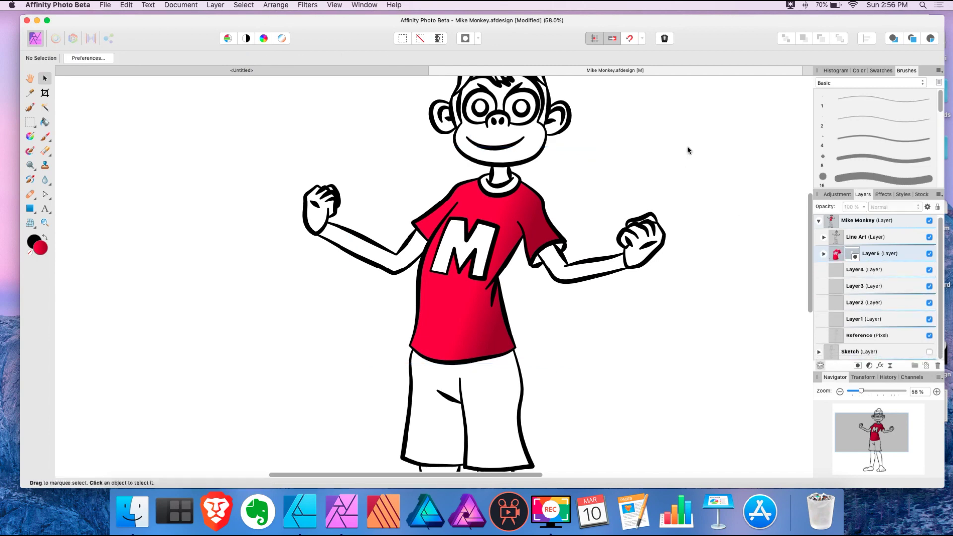
Step: Reshape the shirt fold curves beside the M by dragging their nodes with the Node Tool
click(52, 195)
click(70, 210)
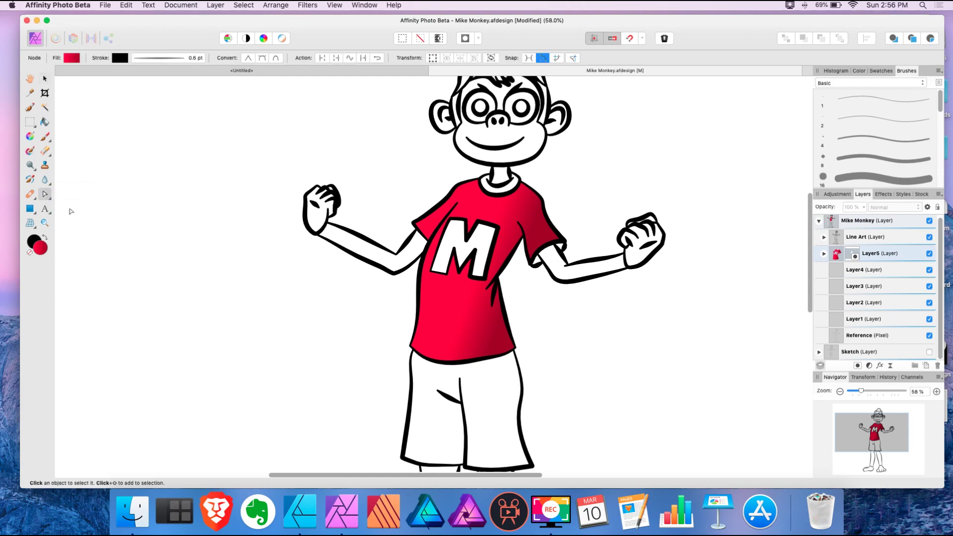
click(507, 263)
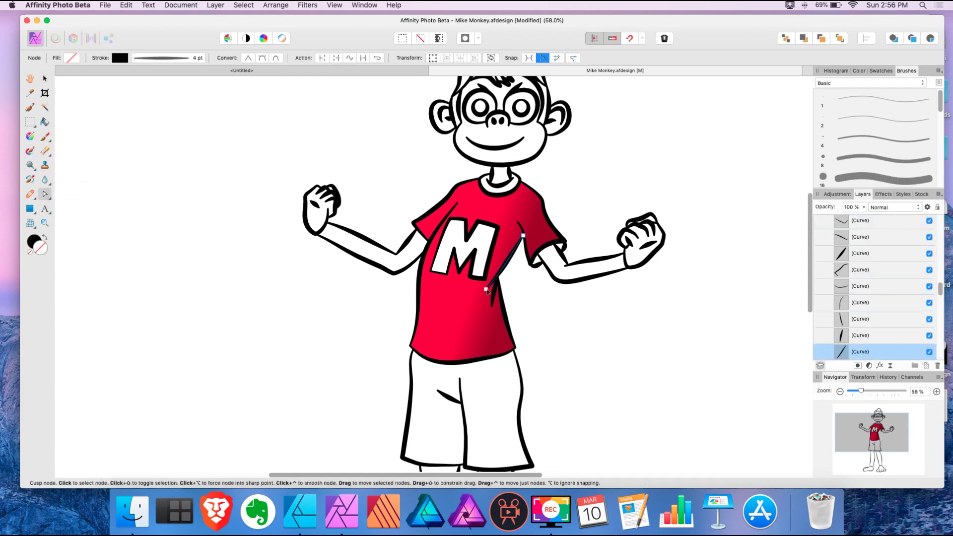
drag(487, 291, 491, 293)
click(503, 288)
click(502, 289)
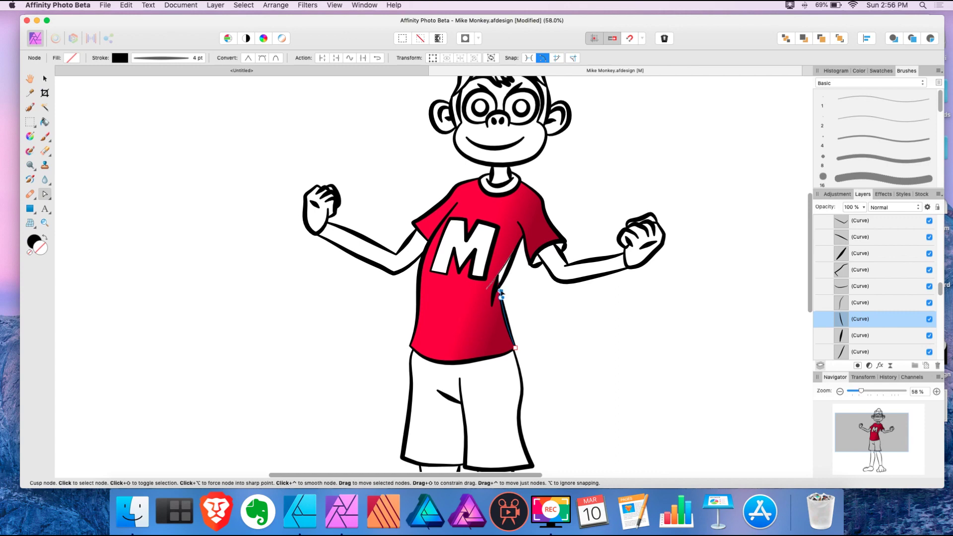
click(529, 303)
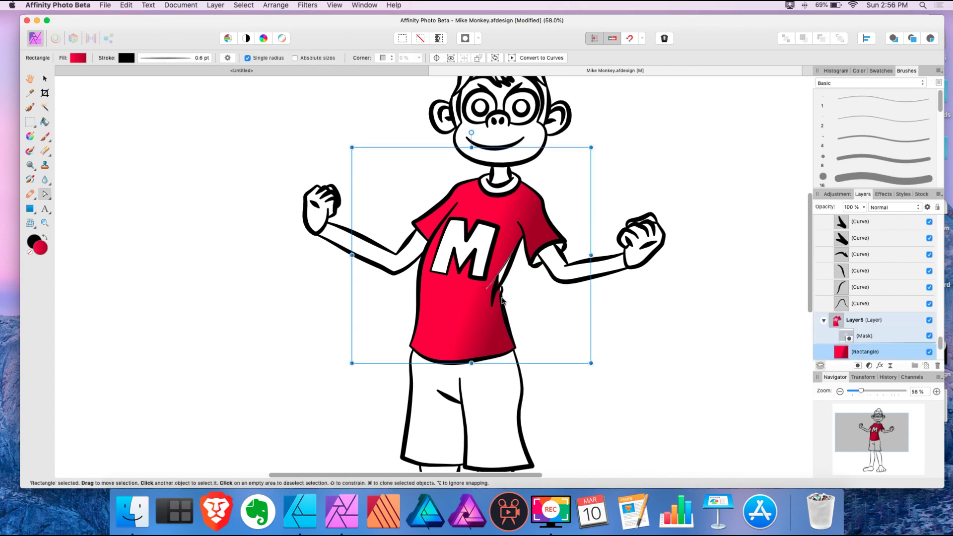
click(502, 298)
click(501, 285)
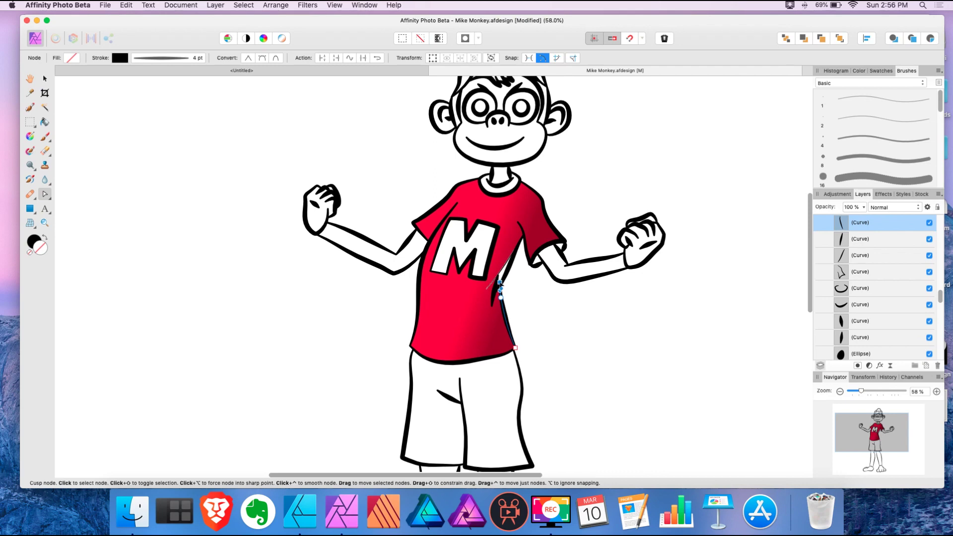
click(610, 177)
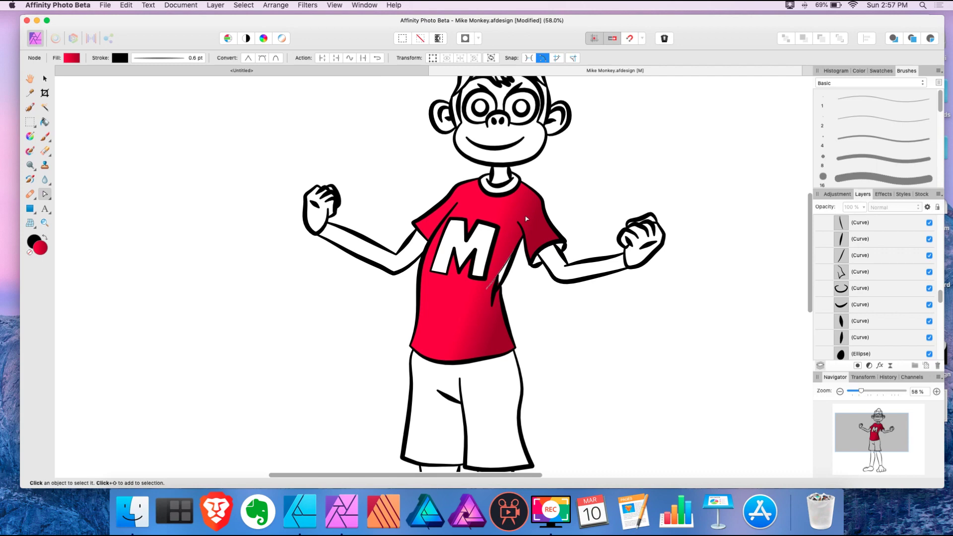
drag(940, 293, 949, 219)
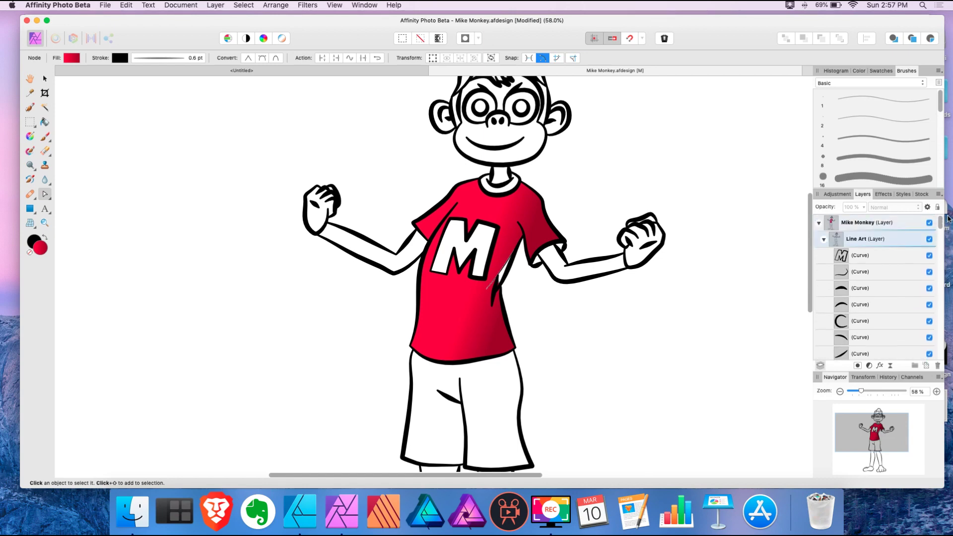
Step: Delete Layer5's mask so the full red gradient rectangle shows over the torso
click(824, 240)
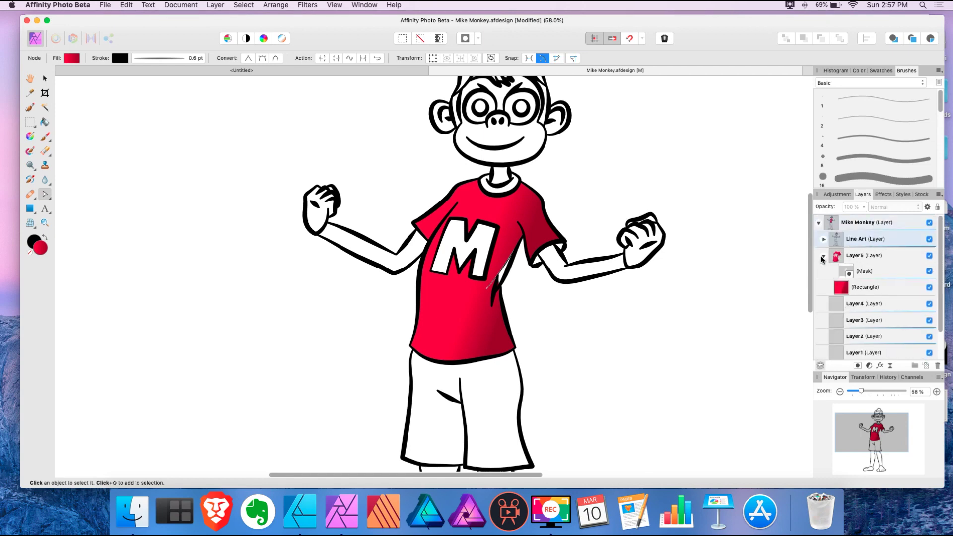
click(823, 256)
click(854, 255)
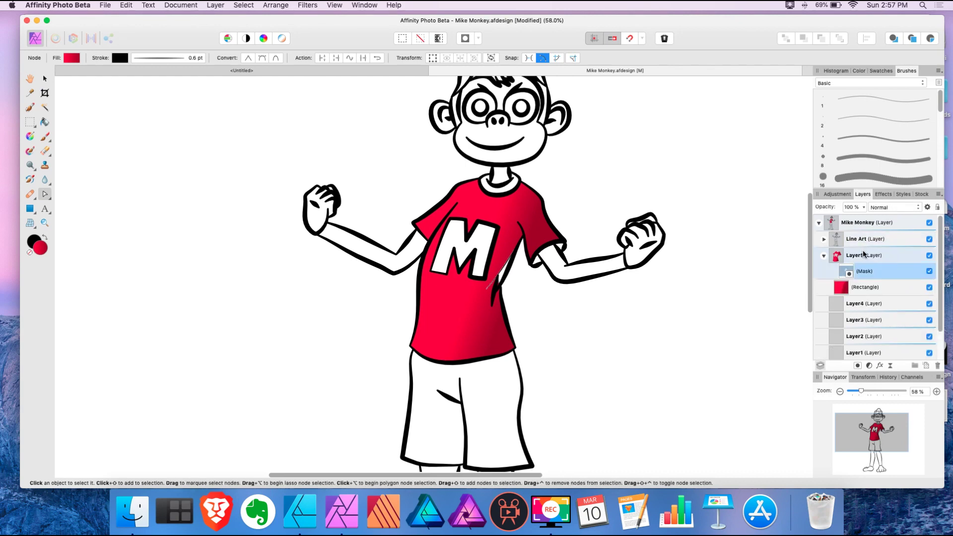
key(Delete)
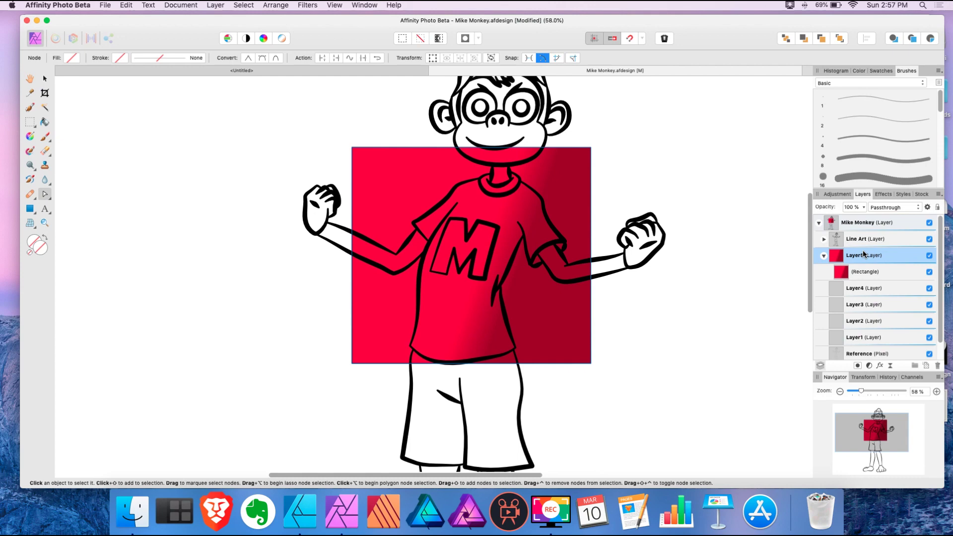
click(825, 256)
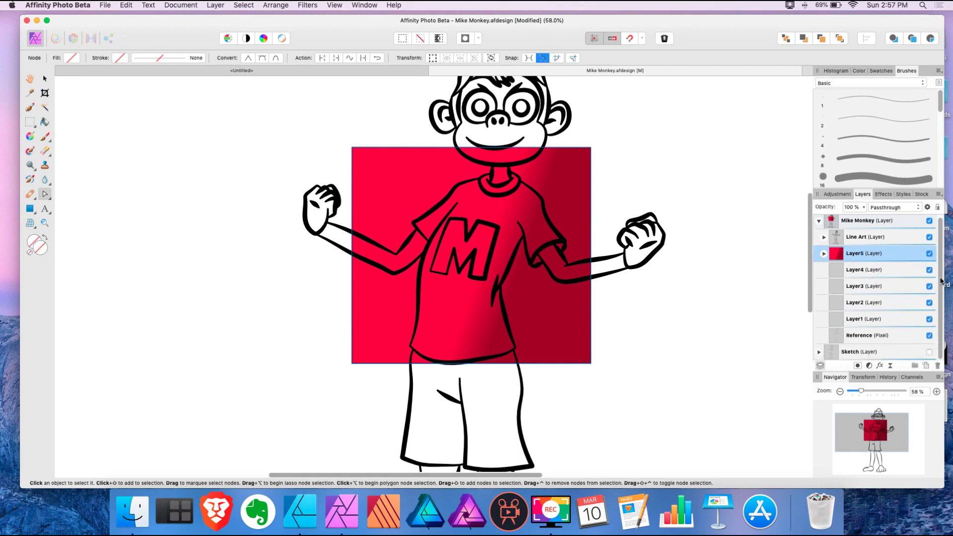
Step: Duplicate Line Art, move the copy just above Sketch, and give it a 0.3 pt black stroke
click(870, 335)
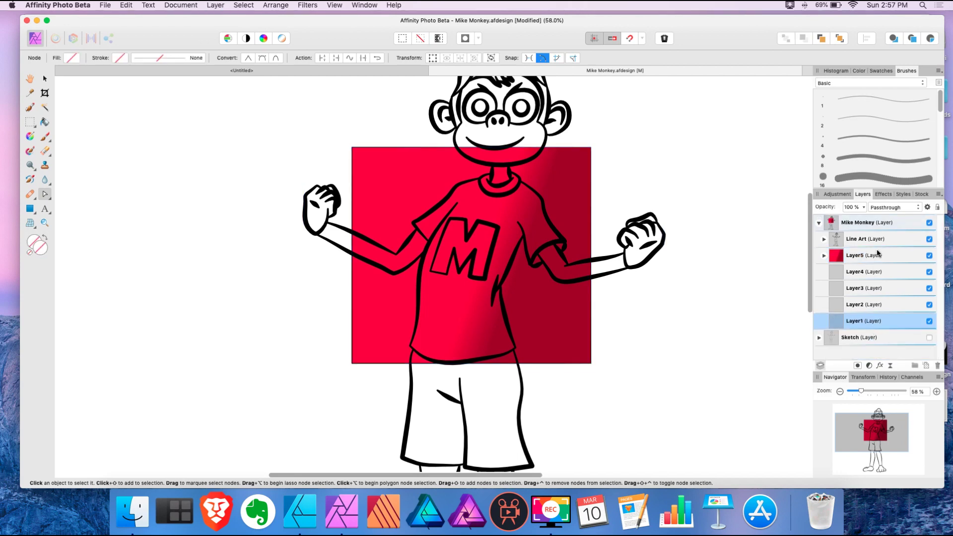
right_click(864, 240)
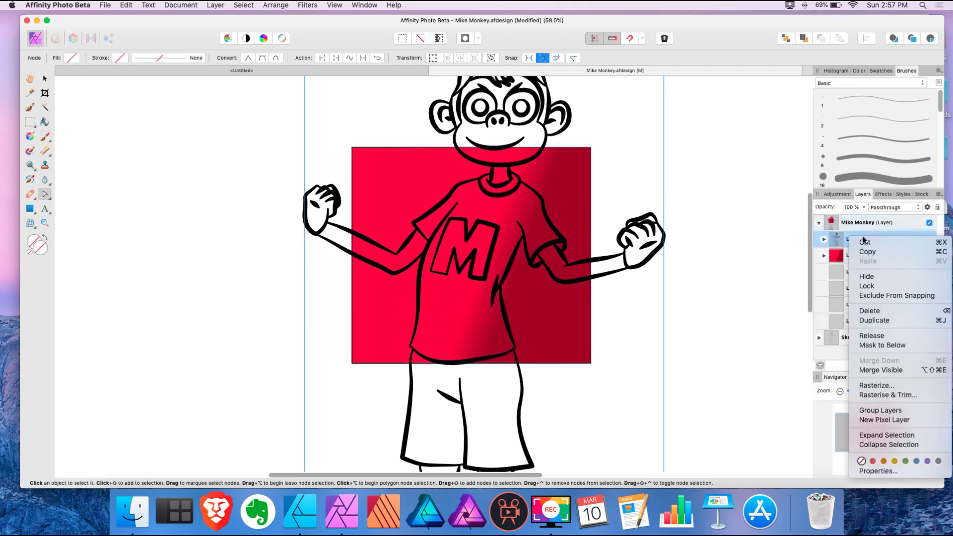
click(894, 320)
mouse_move(835, 257)
mouse_down()
mouse_move(832, 344)
mouse_move(843, 334)
mouse_up()
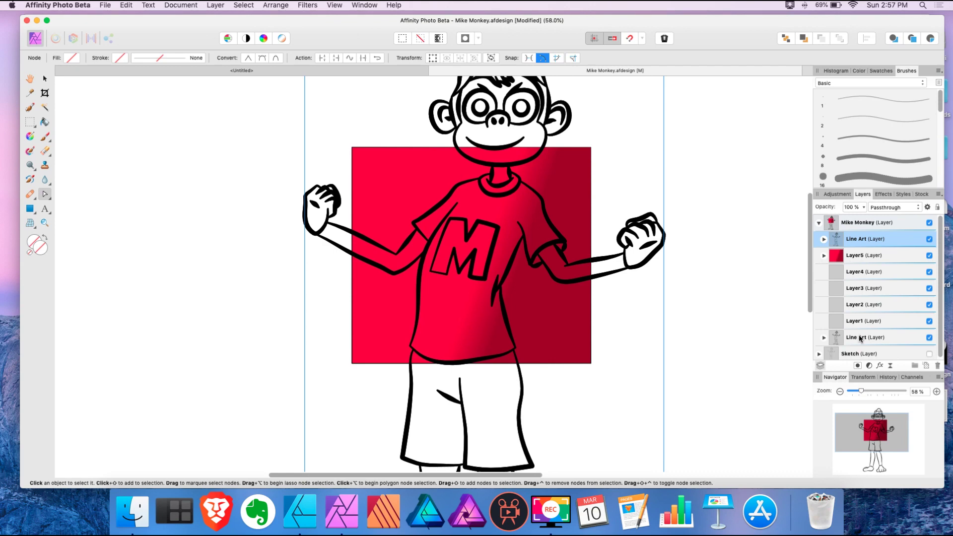
click(858, 335)
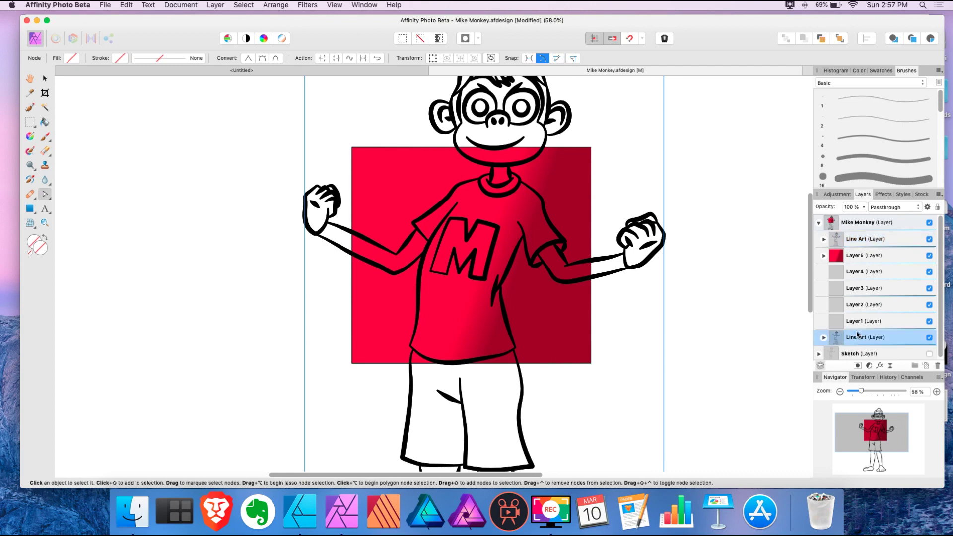
click(173, 58)
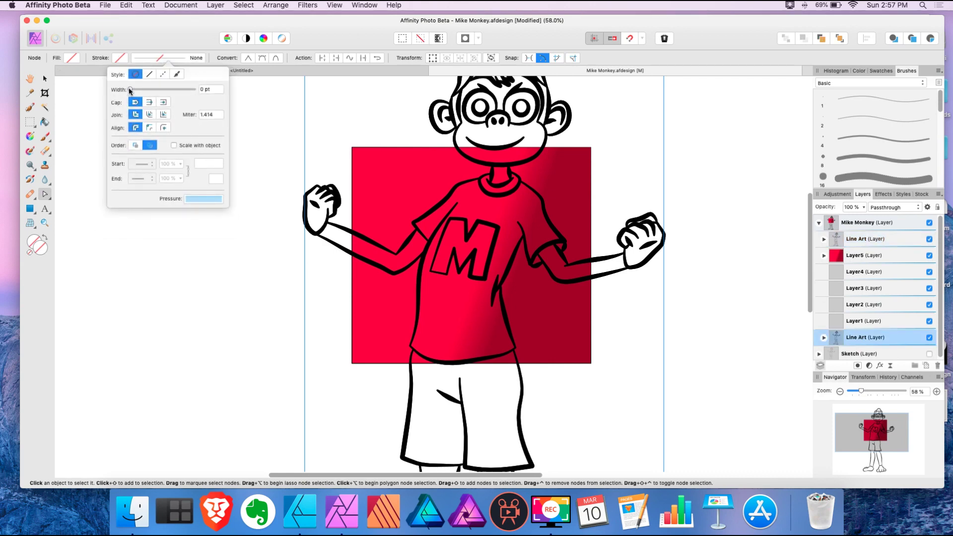
drag(129, 89, 132, 90)
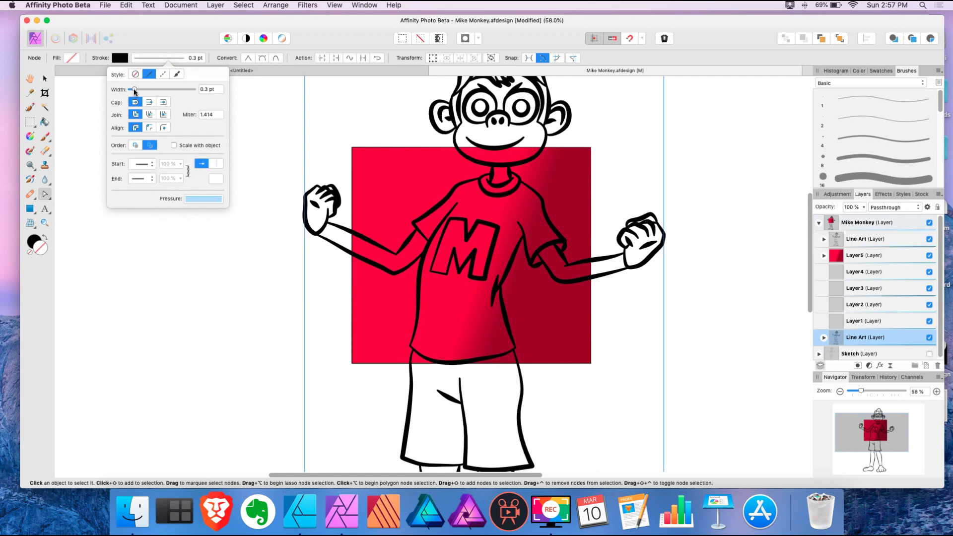
Step: Hide the bold Line Art layer and Layer5's red gradient rectangle
click(929, 239)
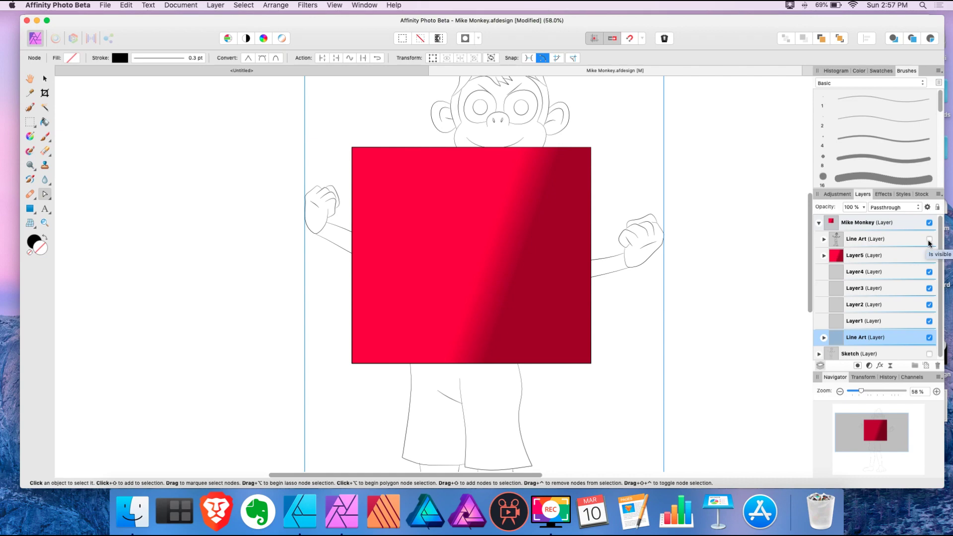
click(929, 255)
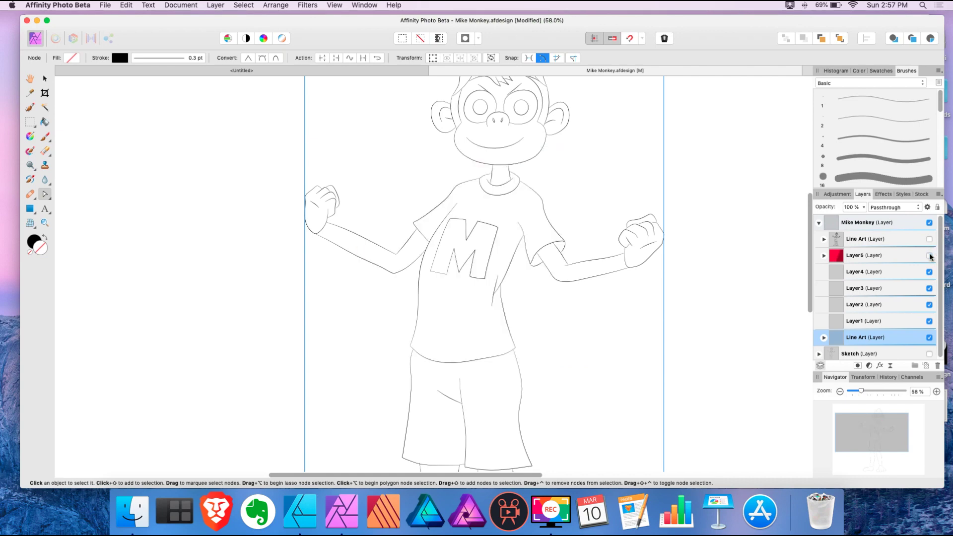
right_click(868, 338)
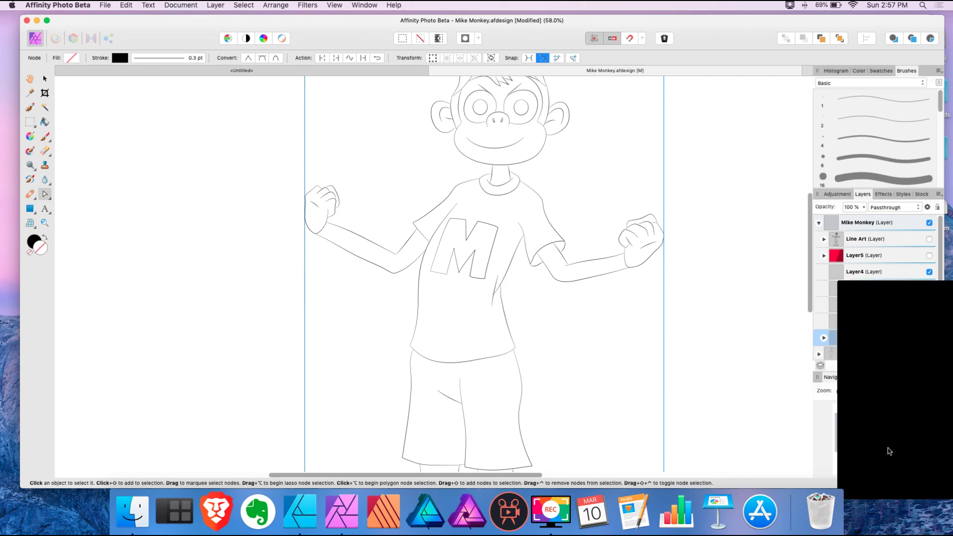
Step: Rasterize the thin line-art copy and rename it 'Reference'
click(853, 303)
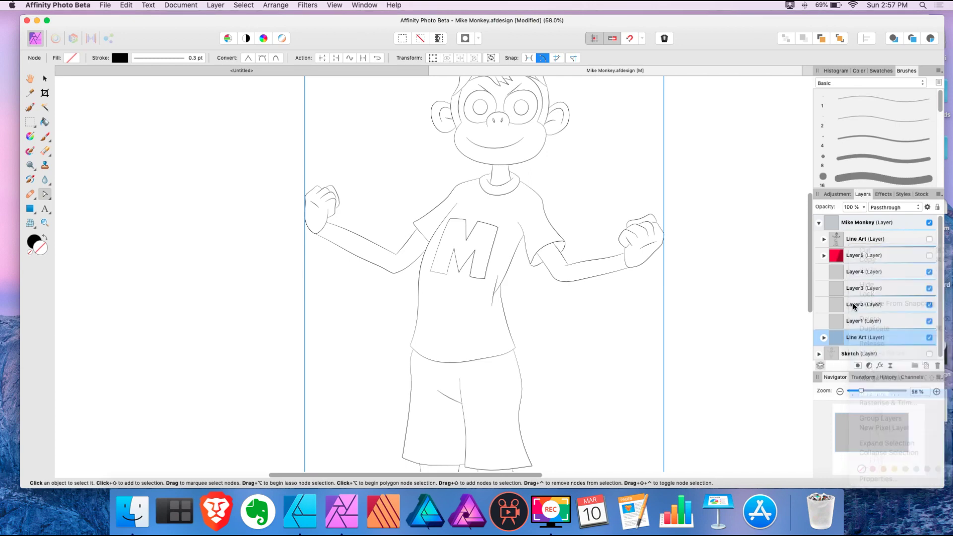
double_click(874, 337)
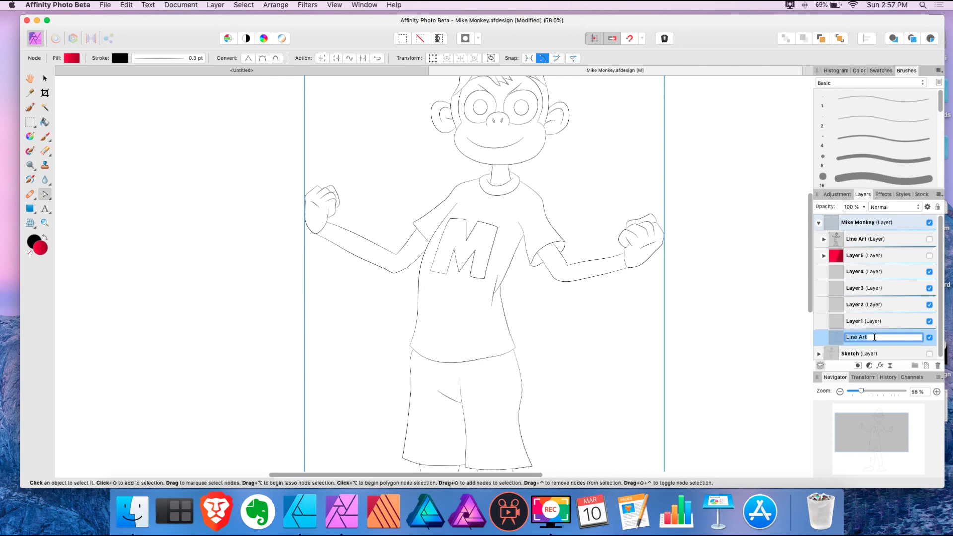
text(Reference)
key(Return)
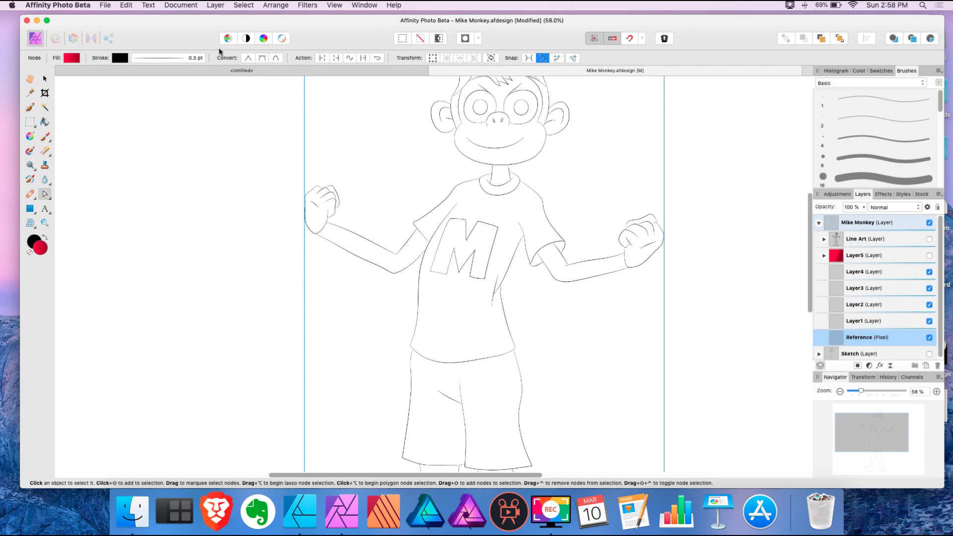
click(44, 107)
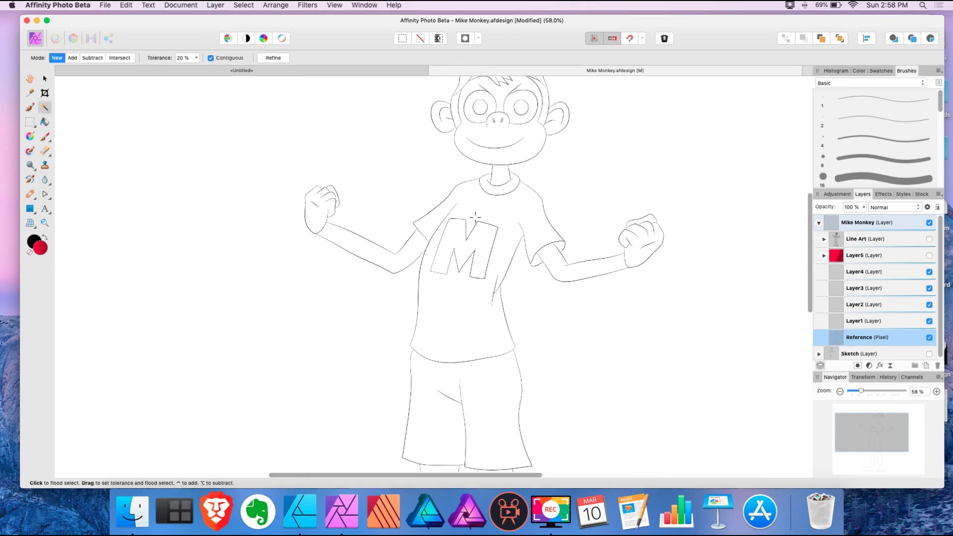
Step: Flood-select inside the shirt, then set the selection brush to subtract mode
click(486, 206)
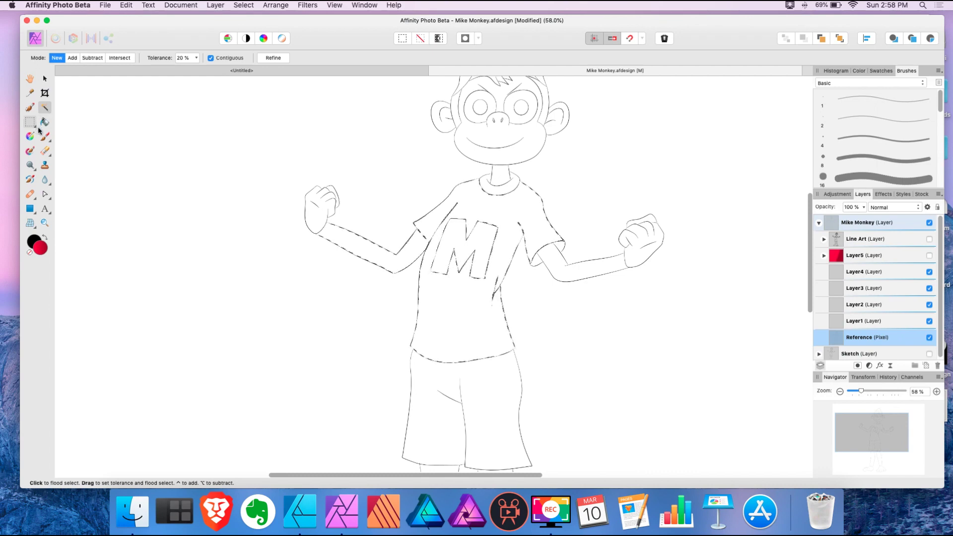
drag(30, 122, 74, 139)
click(41, 85)
click(30, 108)
click(78, 57)
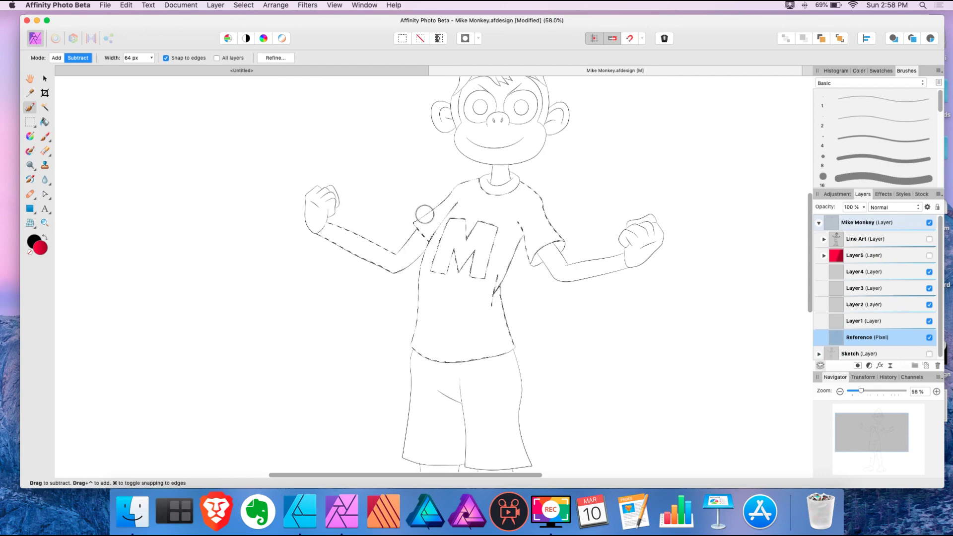
Step: Paint a hard pixel line closing the sleeve outline gap and return to Flood Select
scroll(423, 213, up, 5)
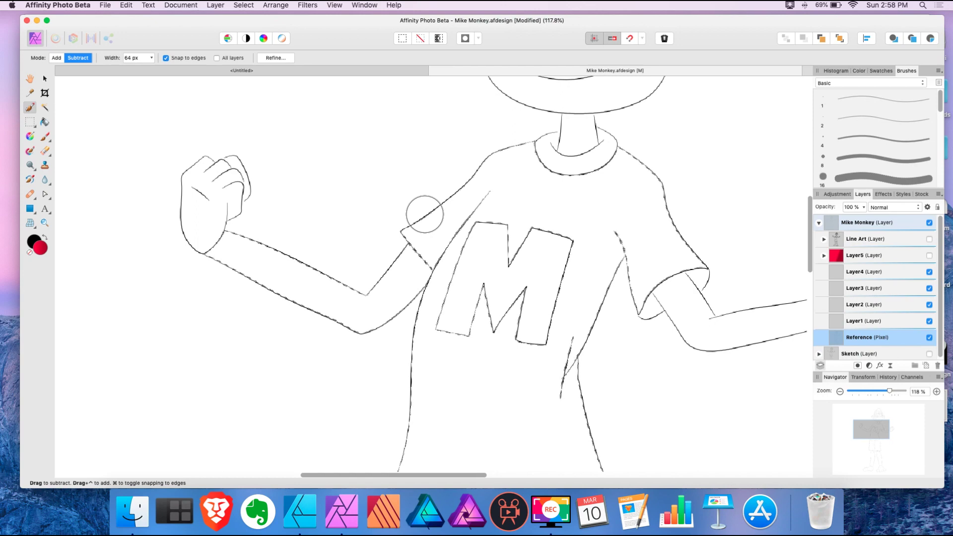
scroll(425, 214, down, 4)
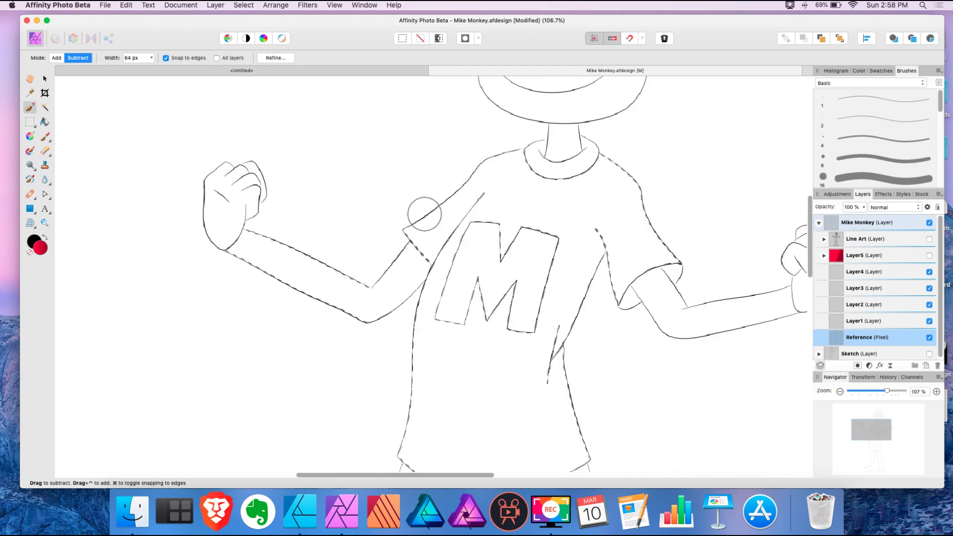
scroll(425, 214, up, 3)
scroll(425, 214, up, 12)
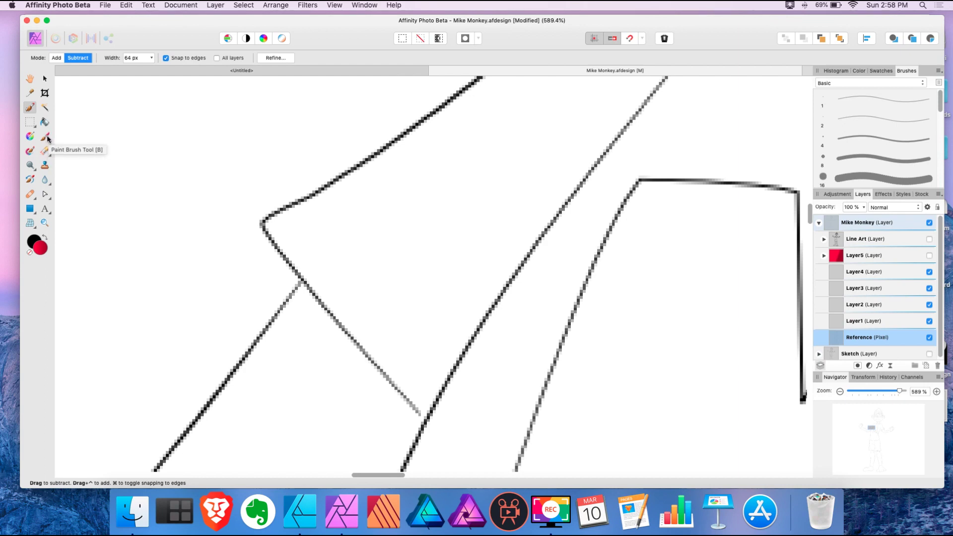
drag(47, 139, 82, 164)
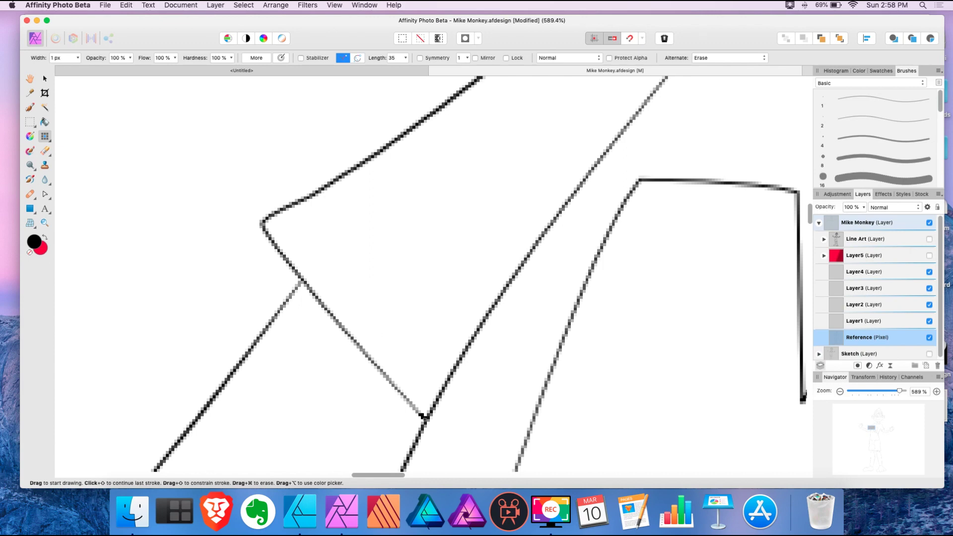
scroll(427, 338, down, 5)
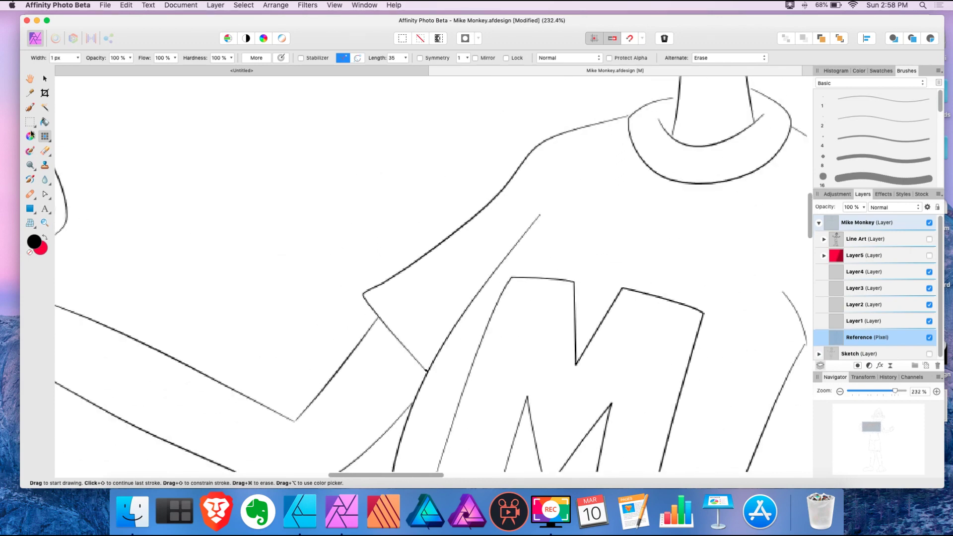
click(44, 107)
scroll(574, 276, down, 1)
scroll(591, 239, down, 8)
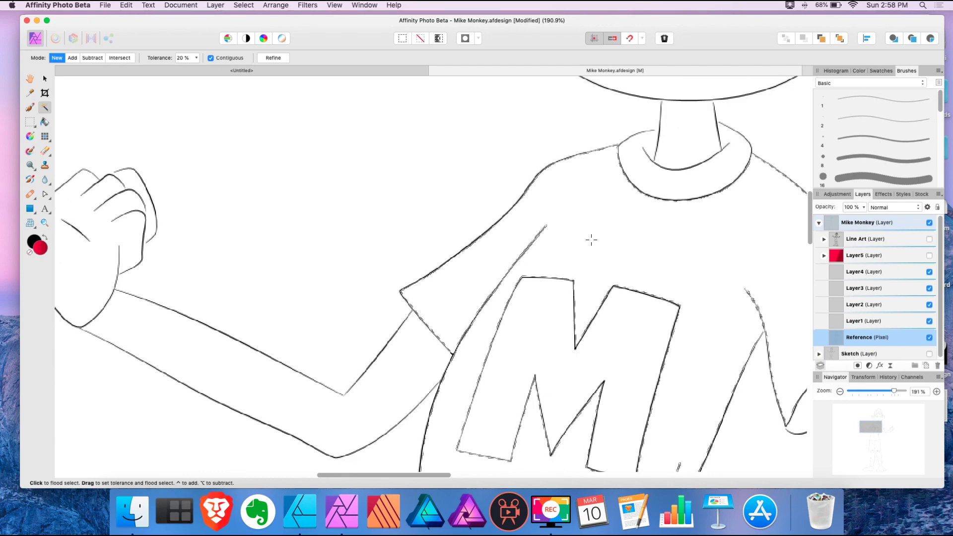
scroll(590, 246, right, 4)
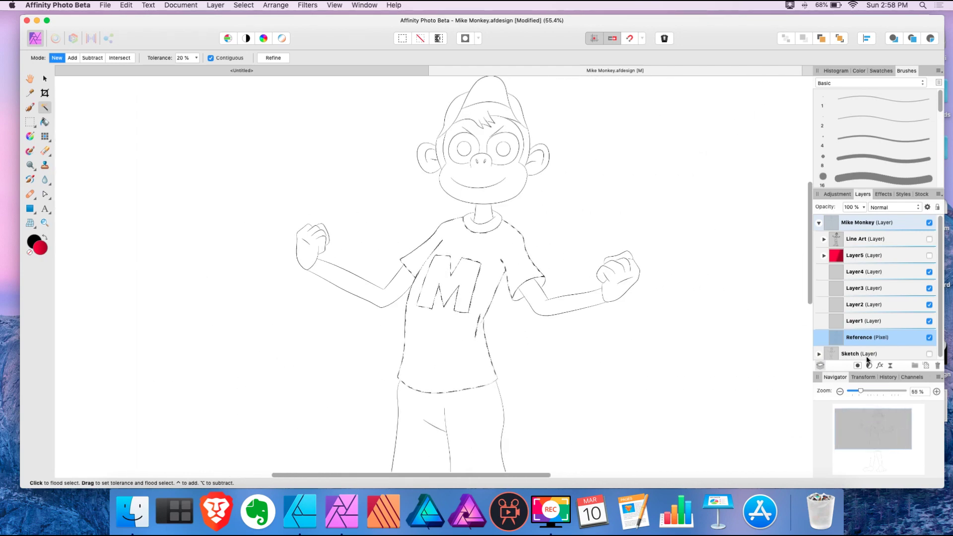
Step: Mask Layer5 to the shirt selection and make Layer5 and the bold Line Art visible
click(856, 254)
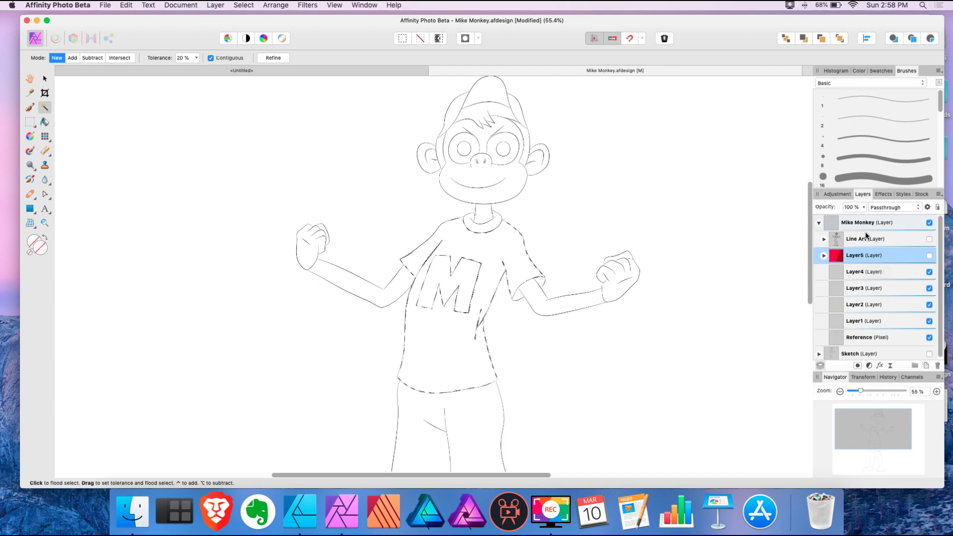
click(857, 367)
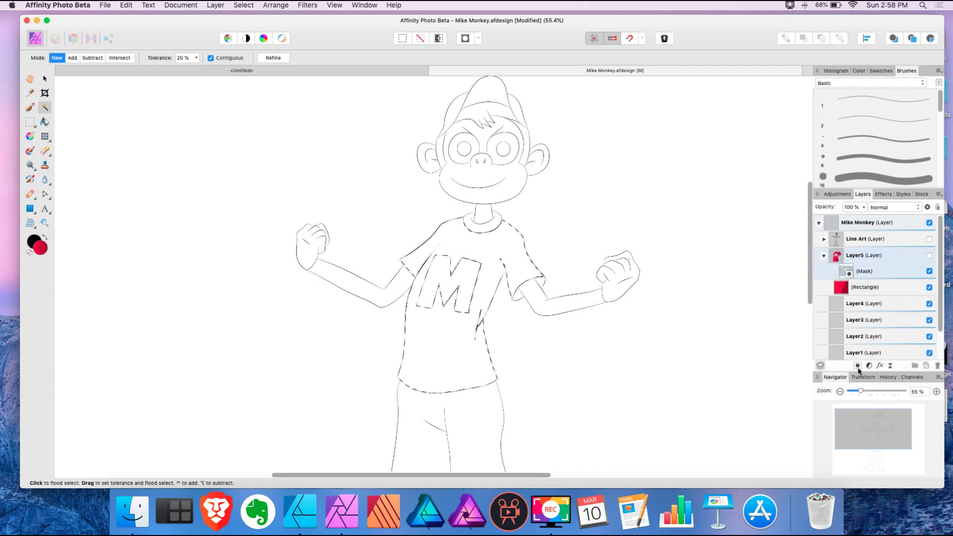
click(824, 255)
click(929, 256)
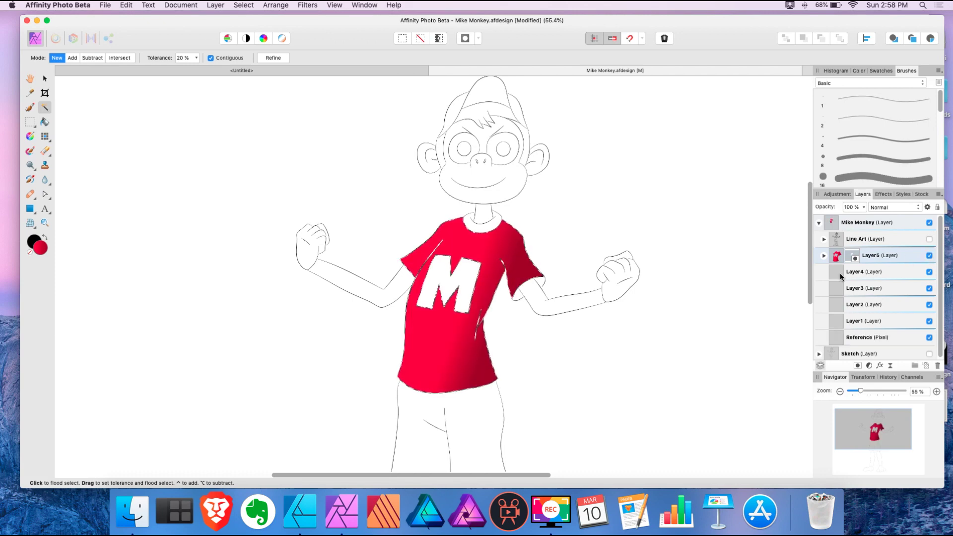
click(929, 238)
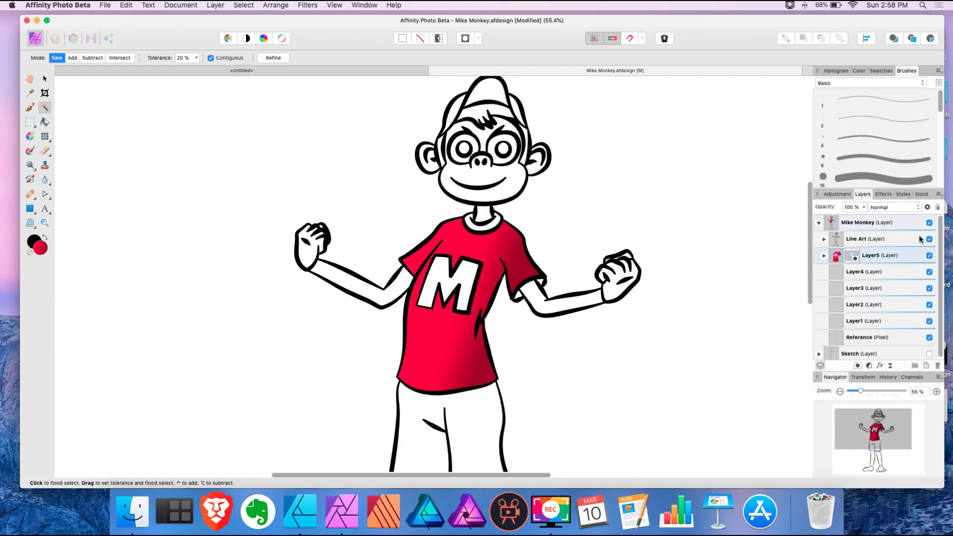
scroll(577, 211, down, 5)
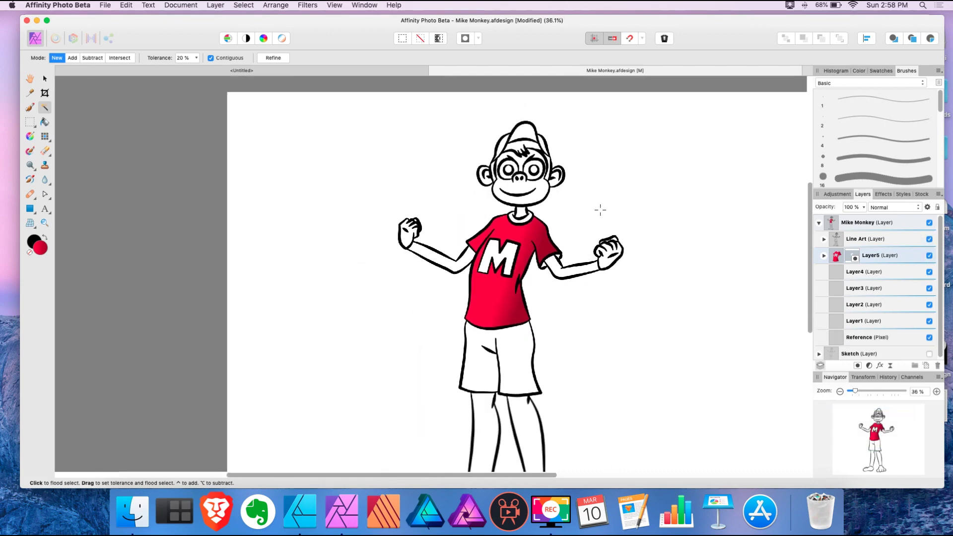
scroll(621, 206, up, 2)
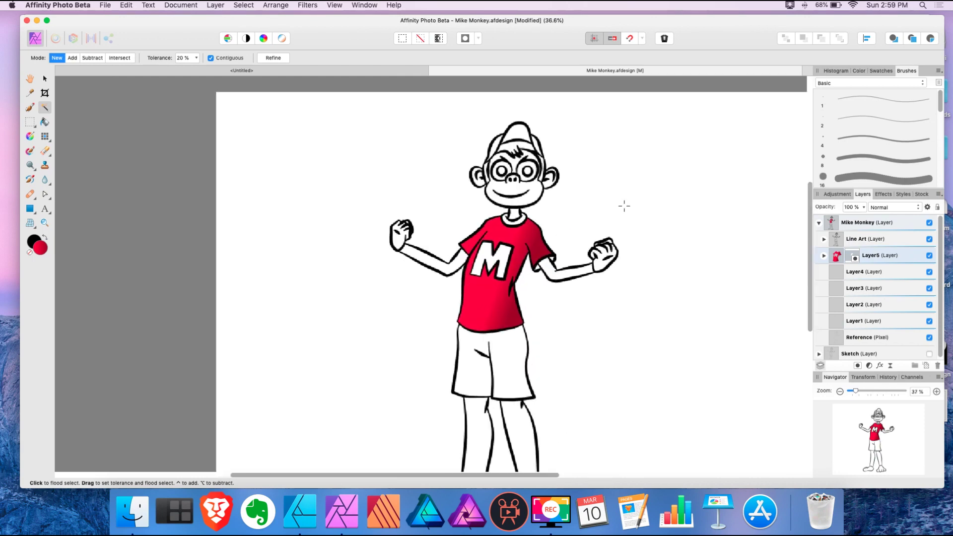